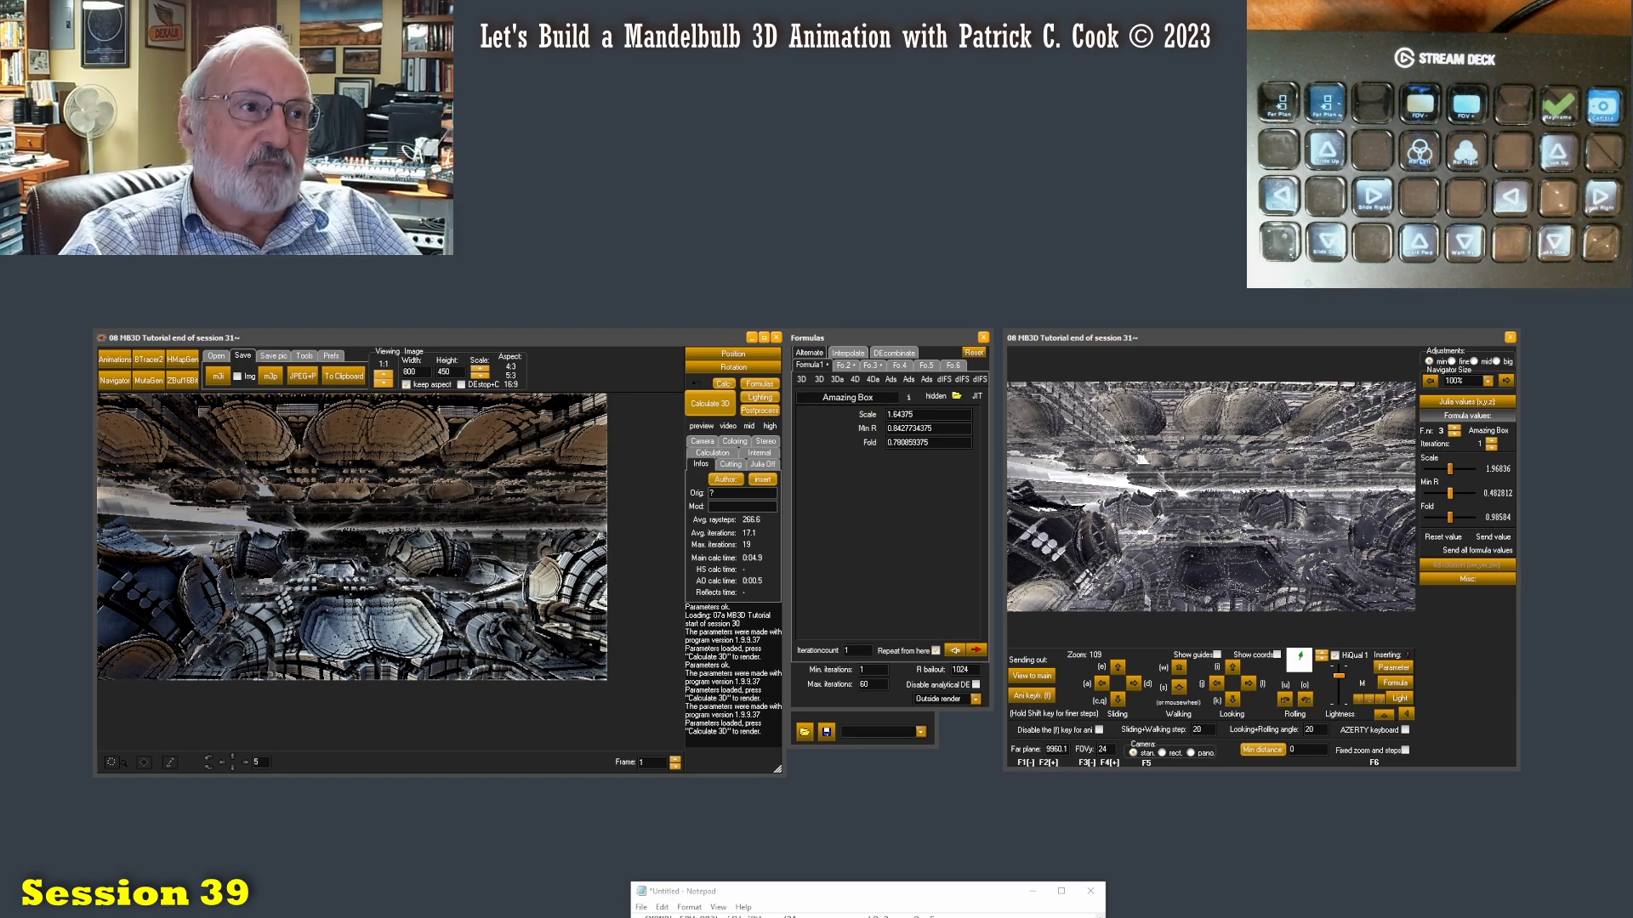
Bring the Notepad window with the copied parameter text into view, and move it back out of the way
{"action": "left_click", "coordinate": [598, 348]}
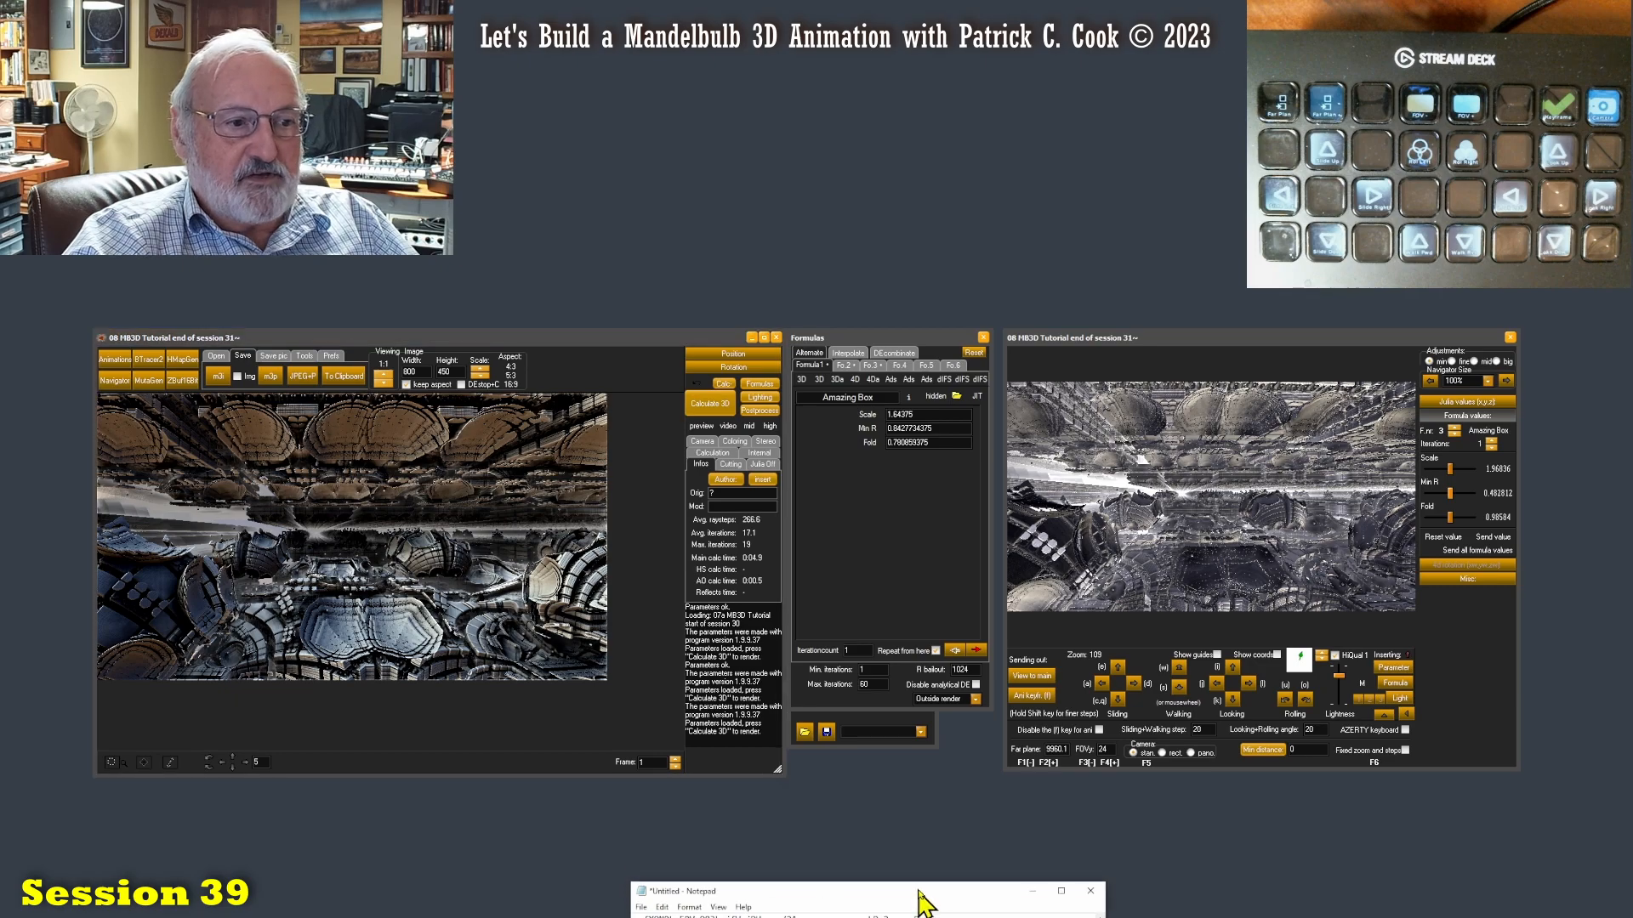
{"action": "left_click_drag", "start_coordinate": [919, 894], "coordinate": [916, 612]}
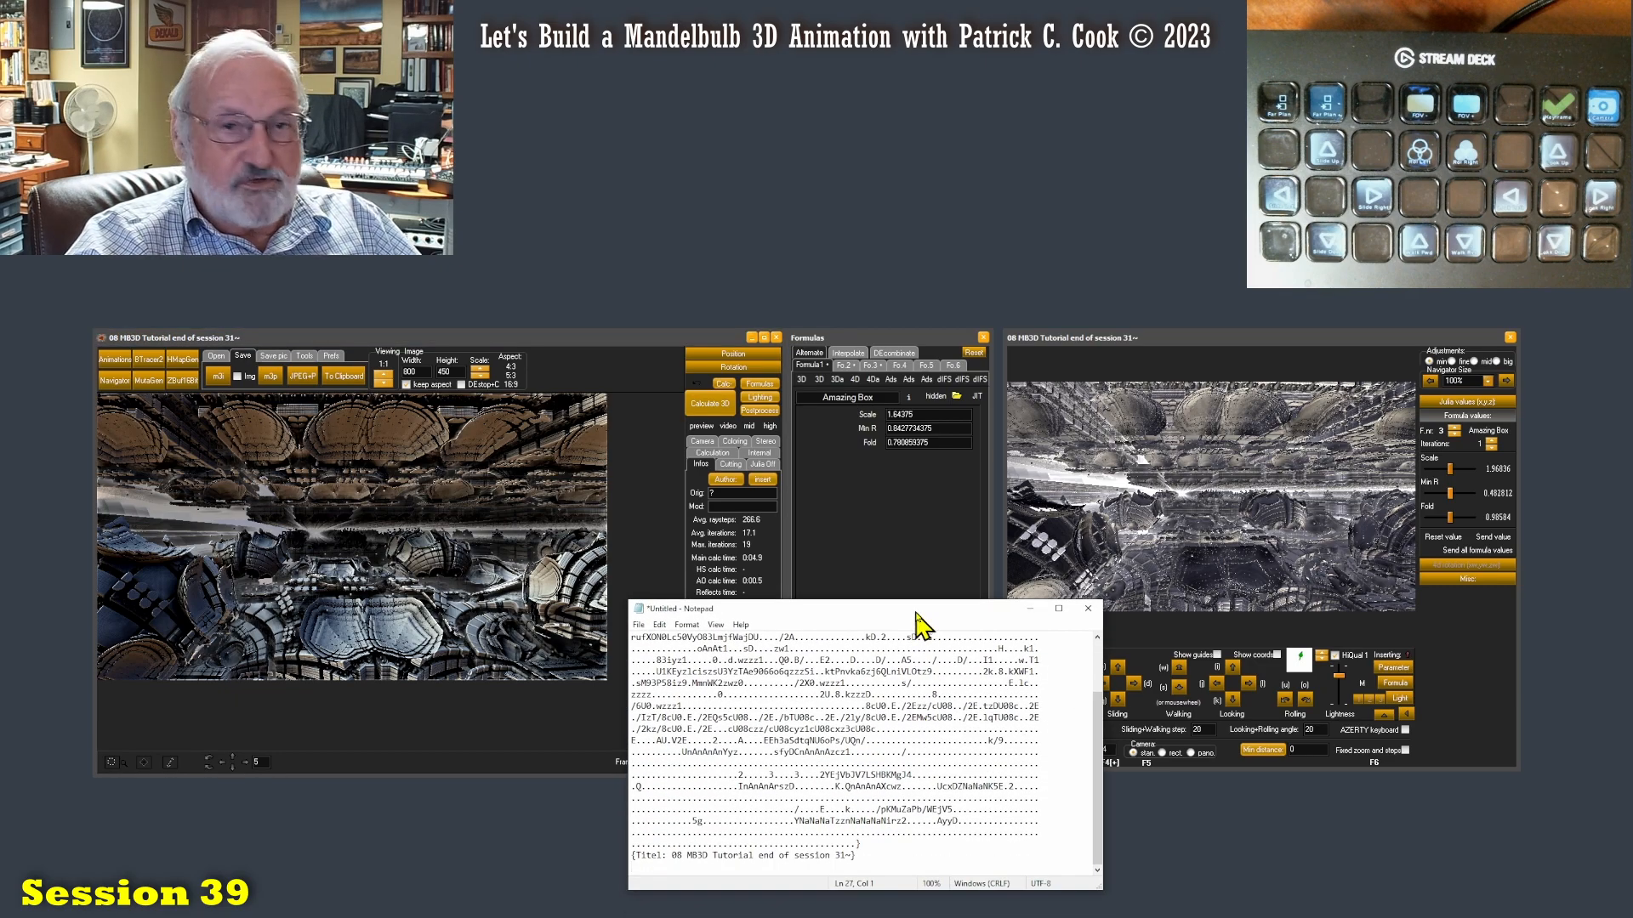
{"action": "left_click_drag", "start_coordinate": [916, 612], "coordinate": [893, 883]}
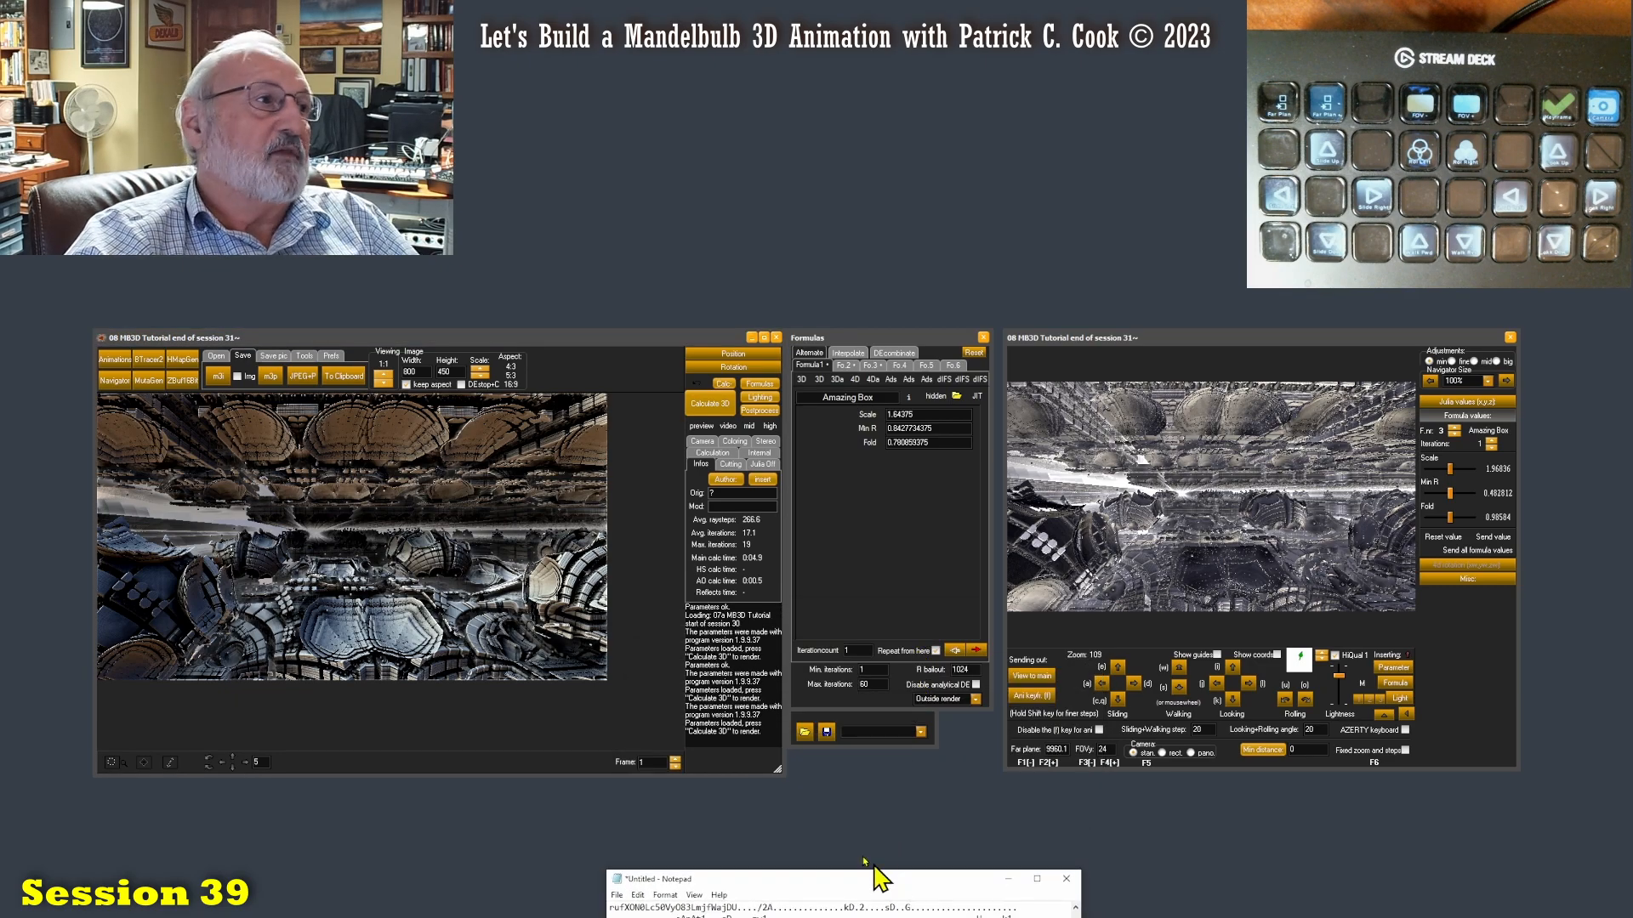
Save the current parameters in the MB3D Tutorial folder as "09 MB3D Tutorial end of session 32.m3p"
{"action": "left_click", "coordinate": [270, 376]}
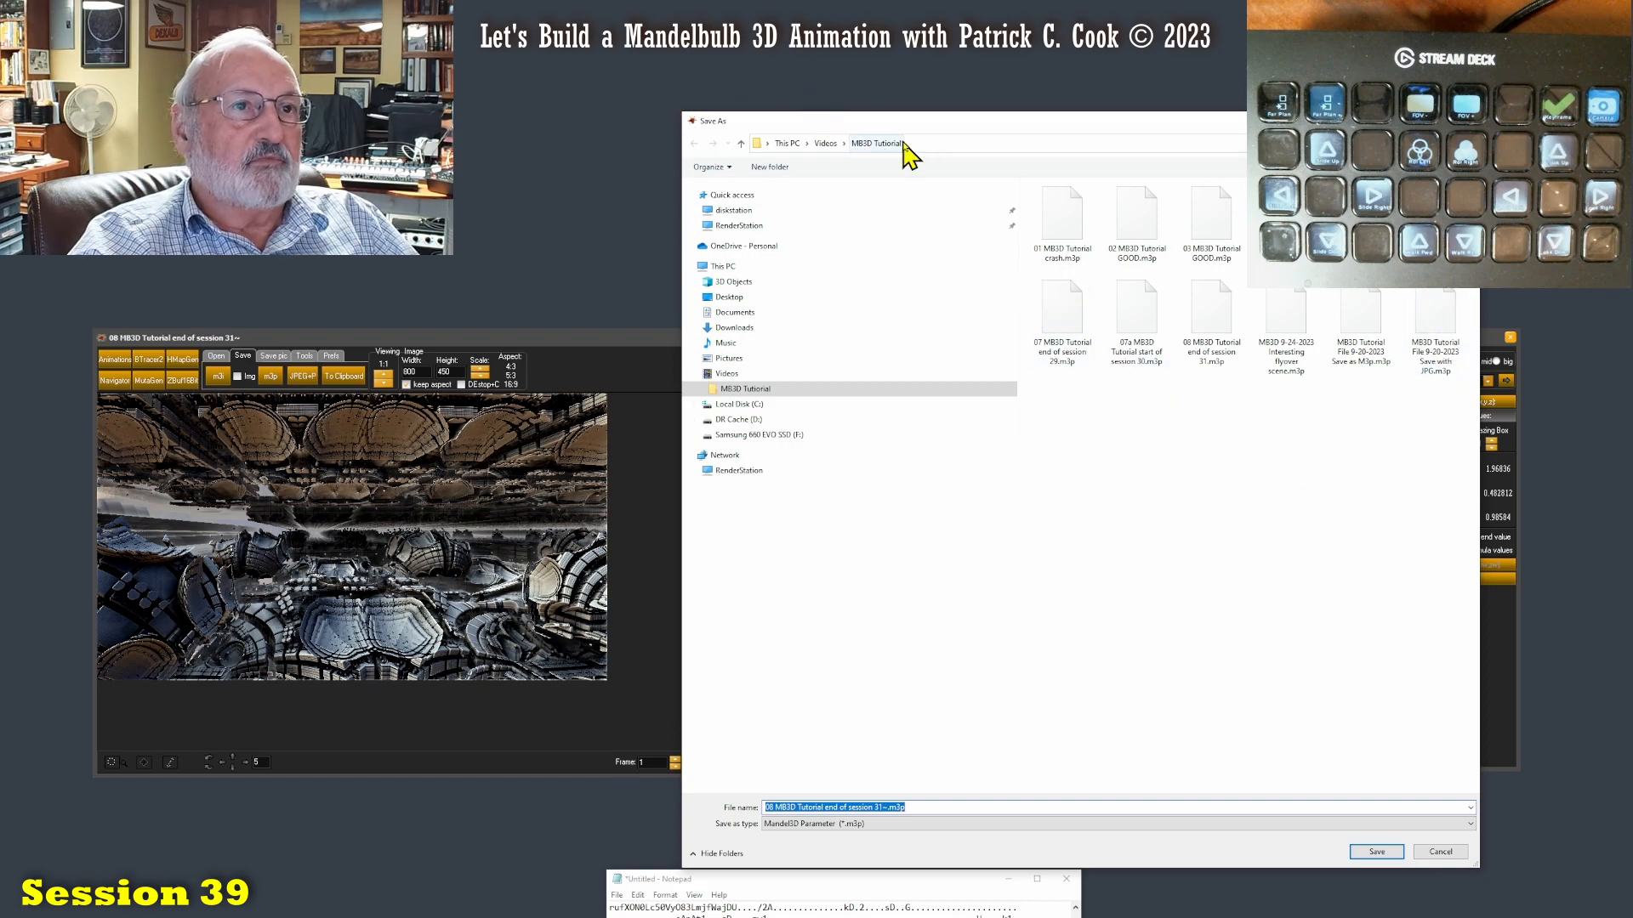
{"action": "left_click", "coordinate": [801, 809]}
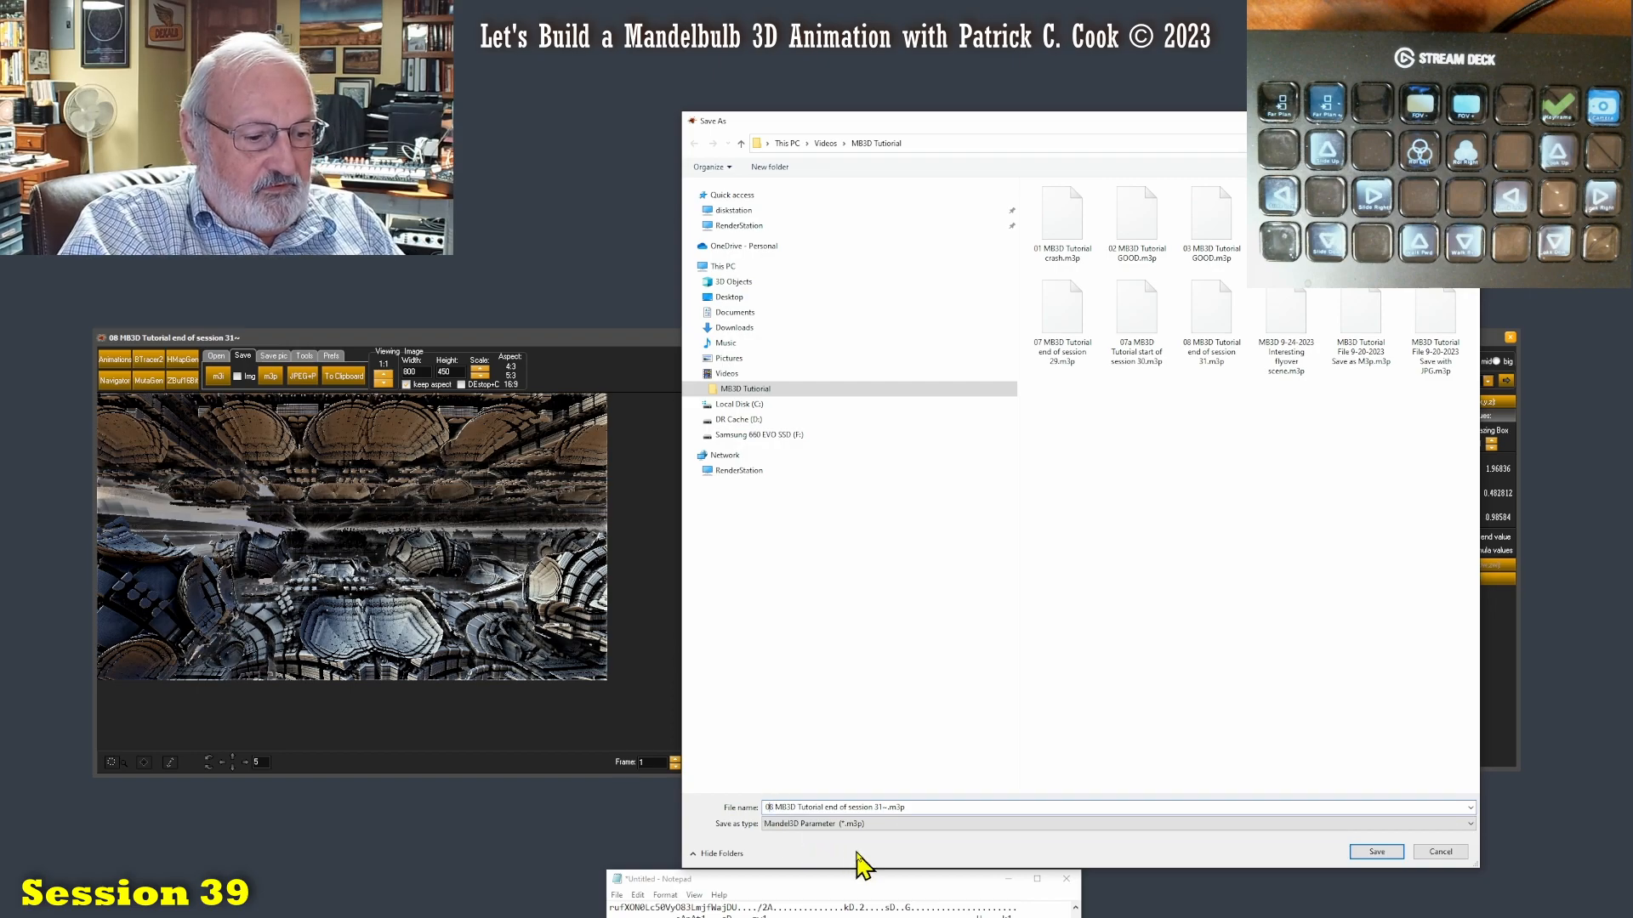
{"action": "key", "text": "BackSpace"}
{"action": "type", "text": "9"}
{"action": "key", "text": "Right"}
{"action": "key", "text": "Right"}
{"action": "key", "text": "Right"}
{"action": "key", "text": "Right"}
{"action": "key", "text": "Right"}
{"action": "key", "text": "Right"}
{"action": "key", "text": "Right"}
{"action": "key", "text": "Right"}
{"action": "key", "text": "Right"}
{"action": "key", "text": "Right"}
{"action": "key", "text": "Right"}
{"action": "key", "text": "Right"}
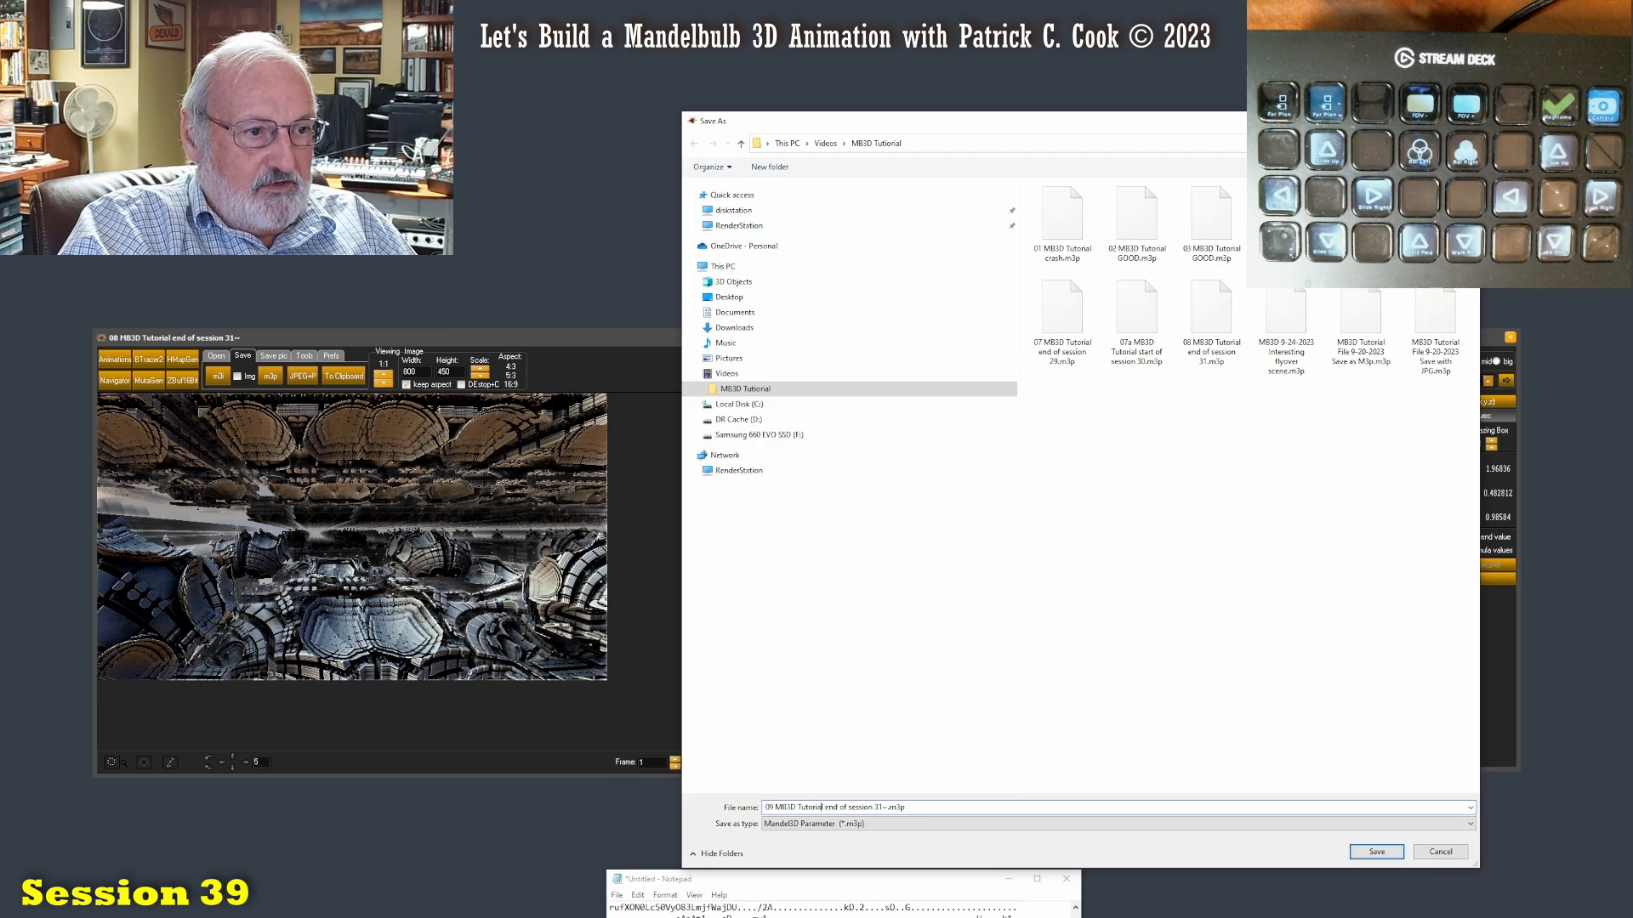
{"action": "key", "text": "Delete"}
{"action": "key", "text": "Delete"}
{"action": "key", "text": "Delete"}
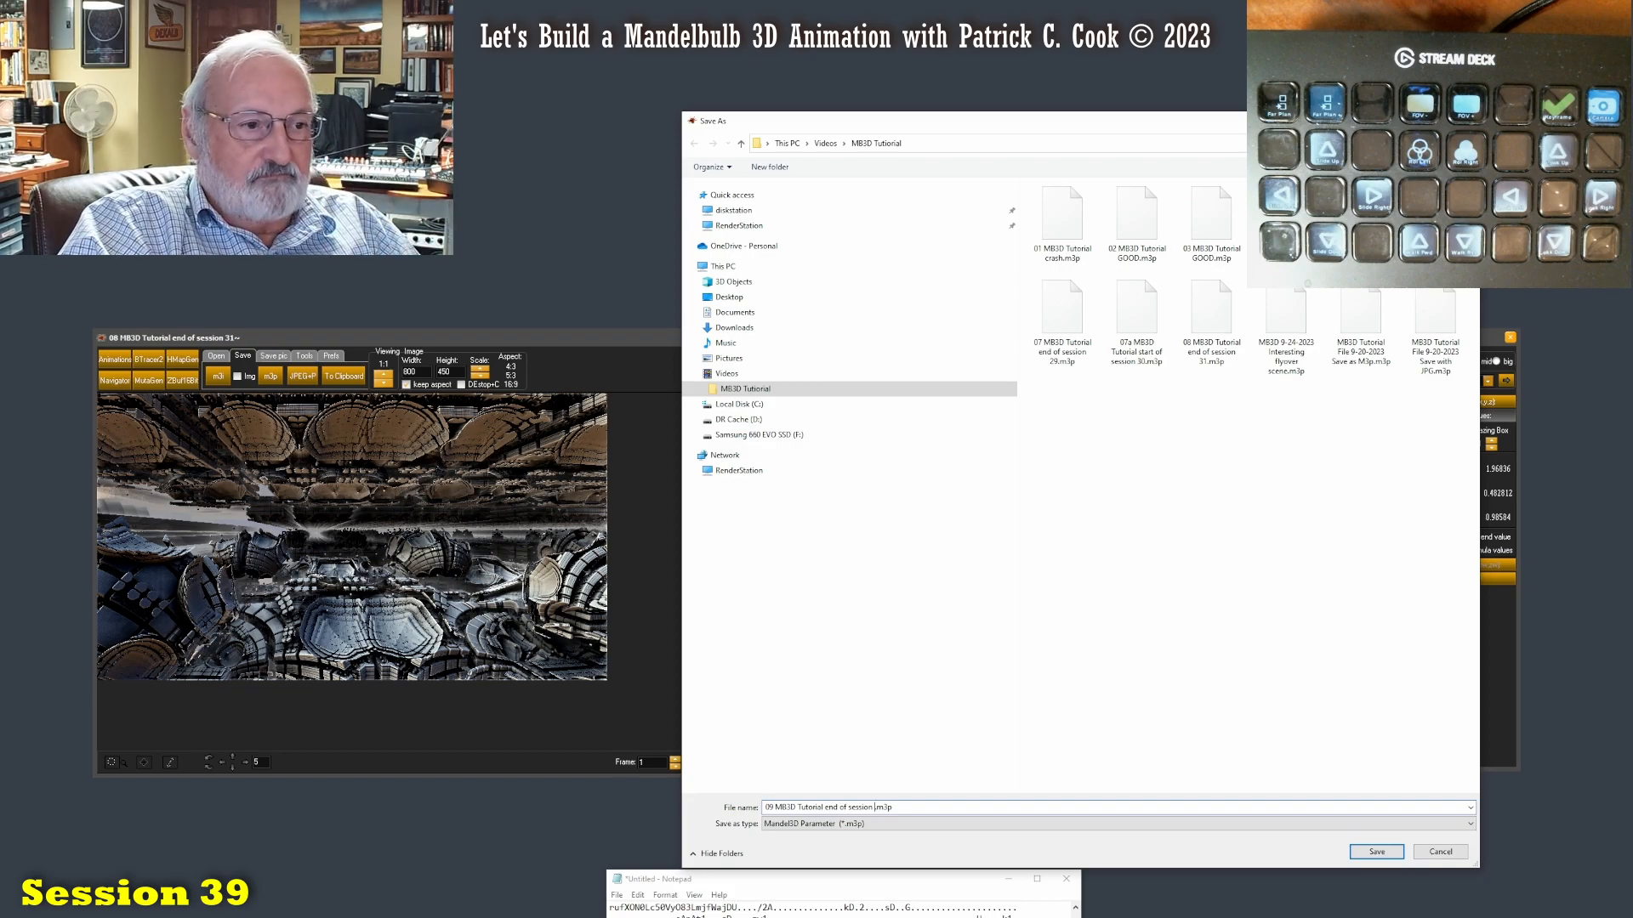
{"action": "type", "text": "32"}
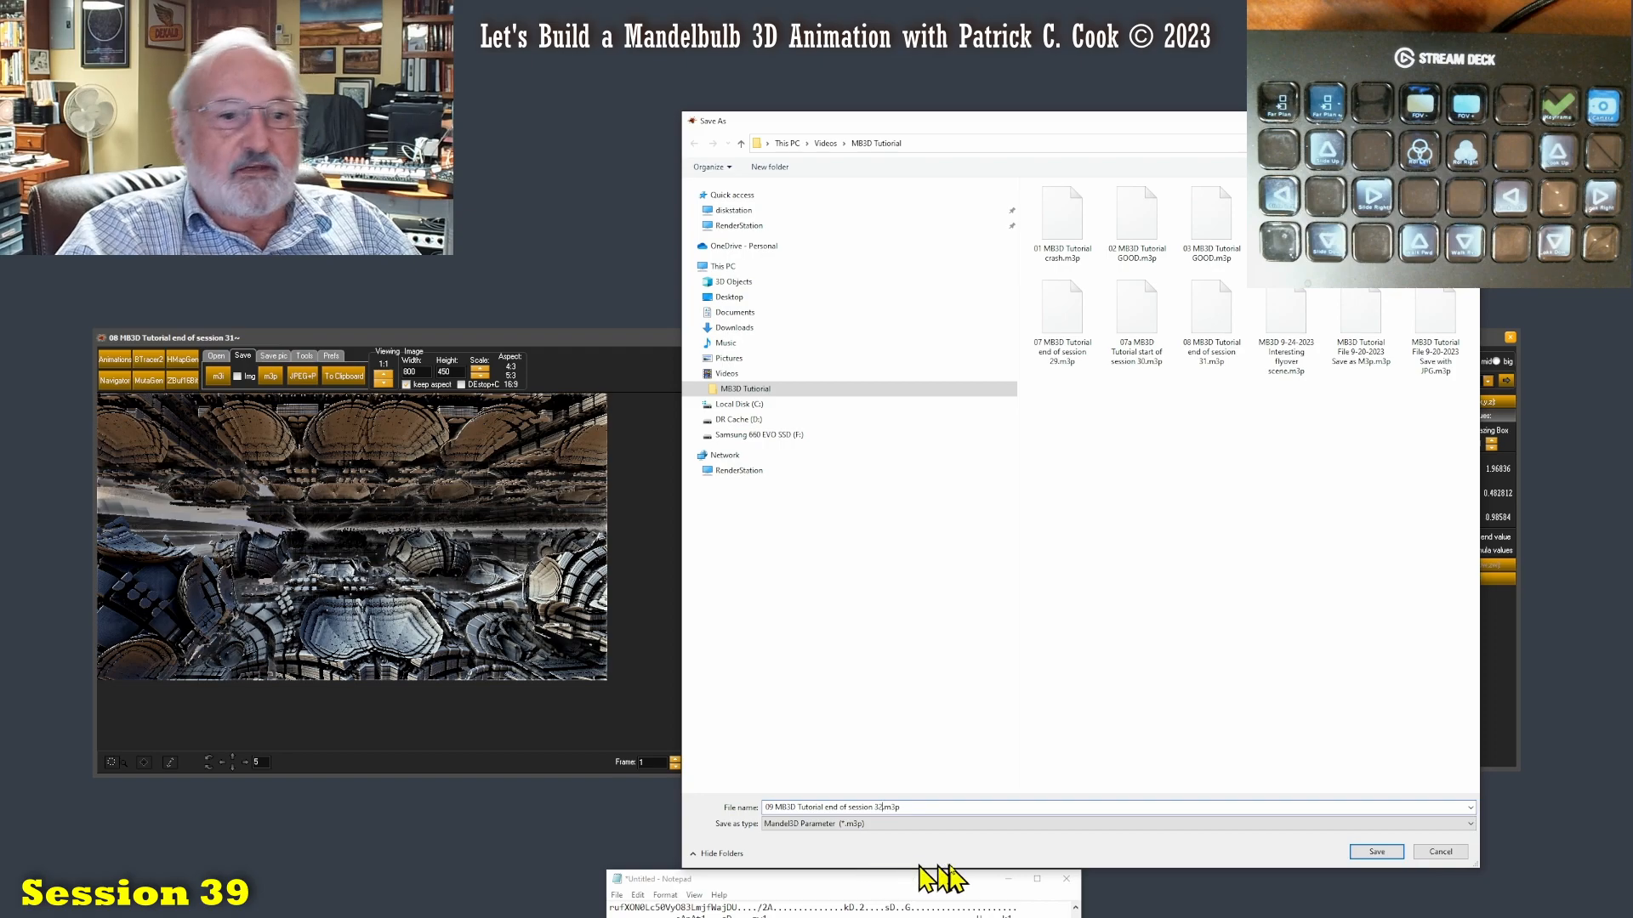
{"action": "left_click", "coordinate": [1397, 853]}
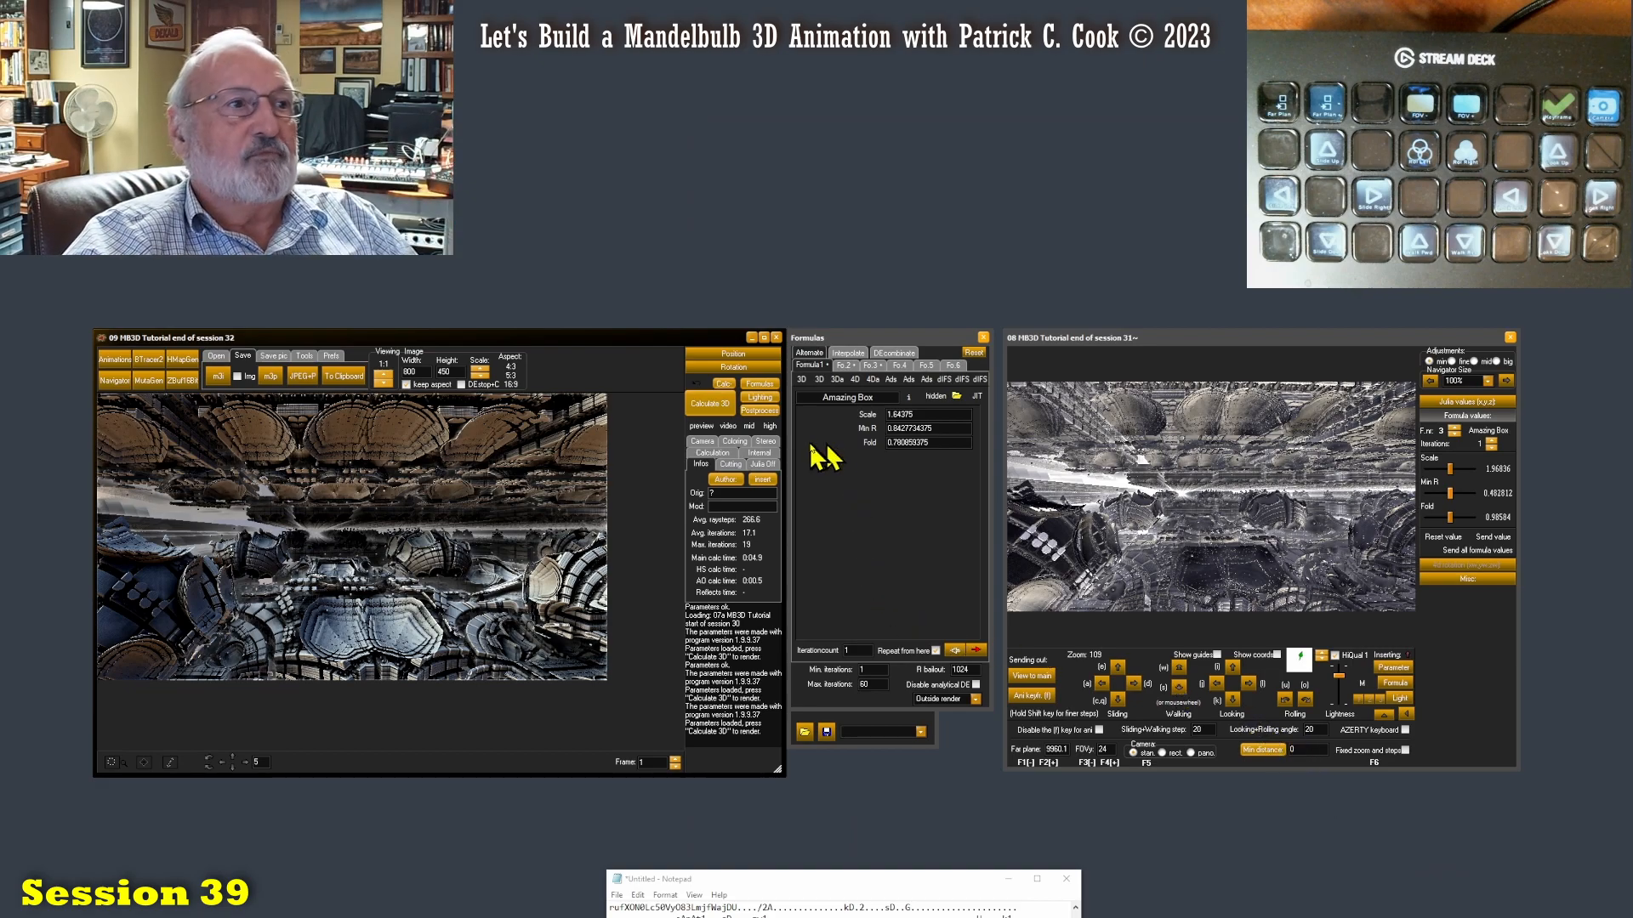
Show the Lighting window in place of the Formulas window, and close the untitled Notepad document without saving it
{"action": "left_click", "coordinate": [760, 398]}
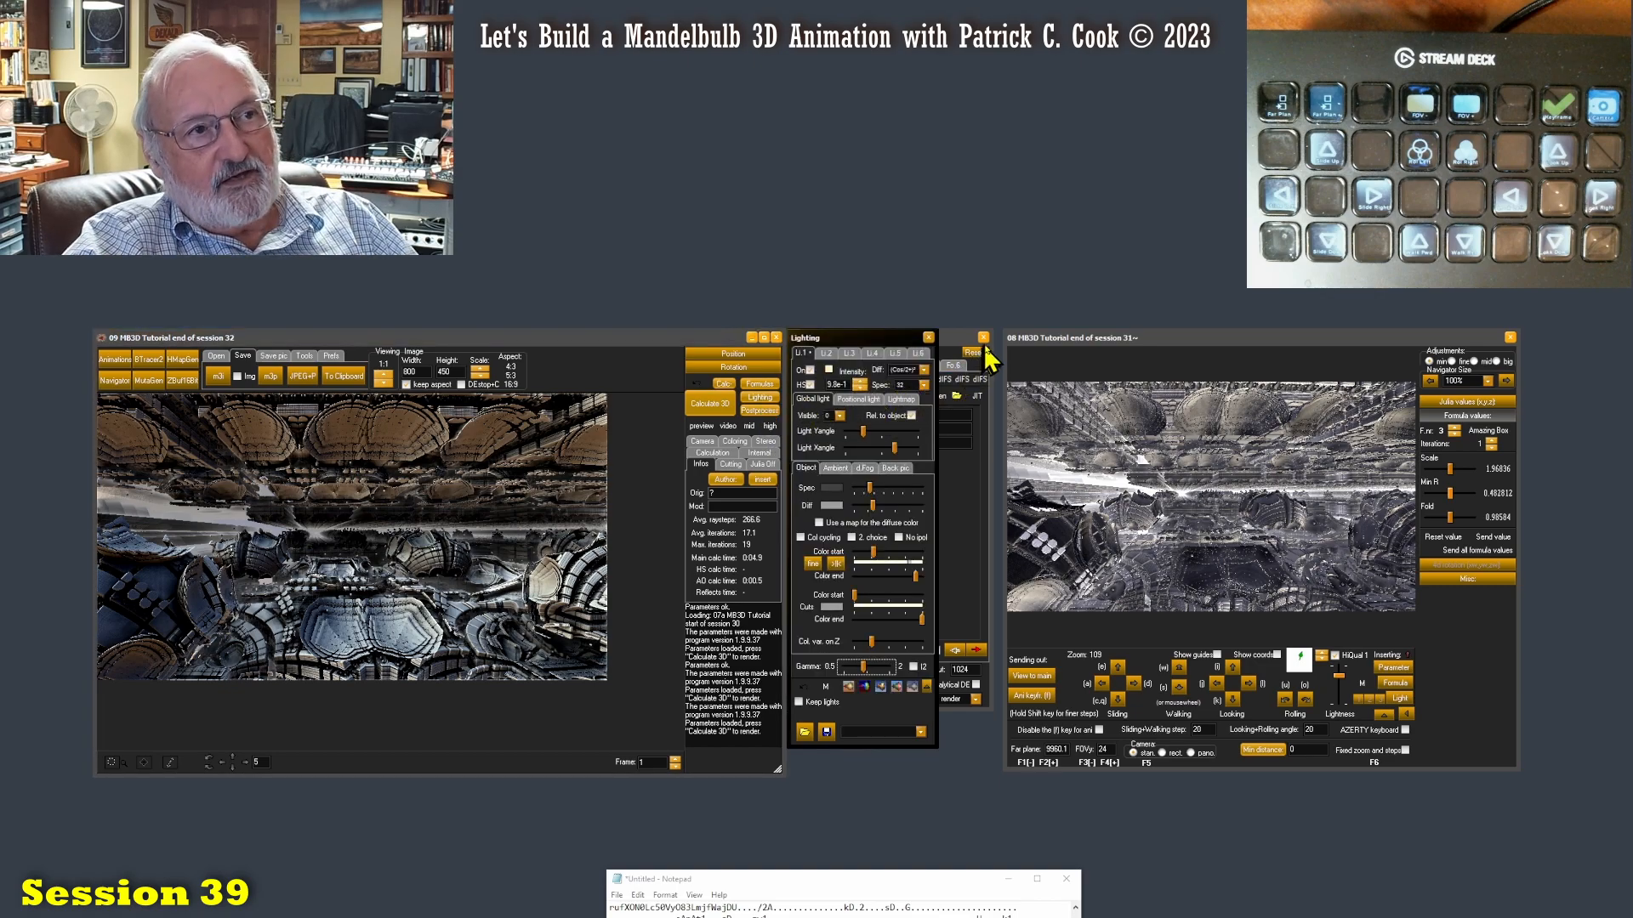
{"action": "left_click", "coordinate": [760, 384]}
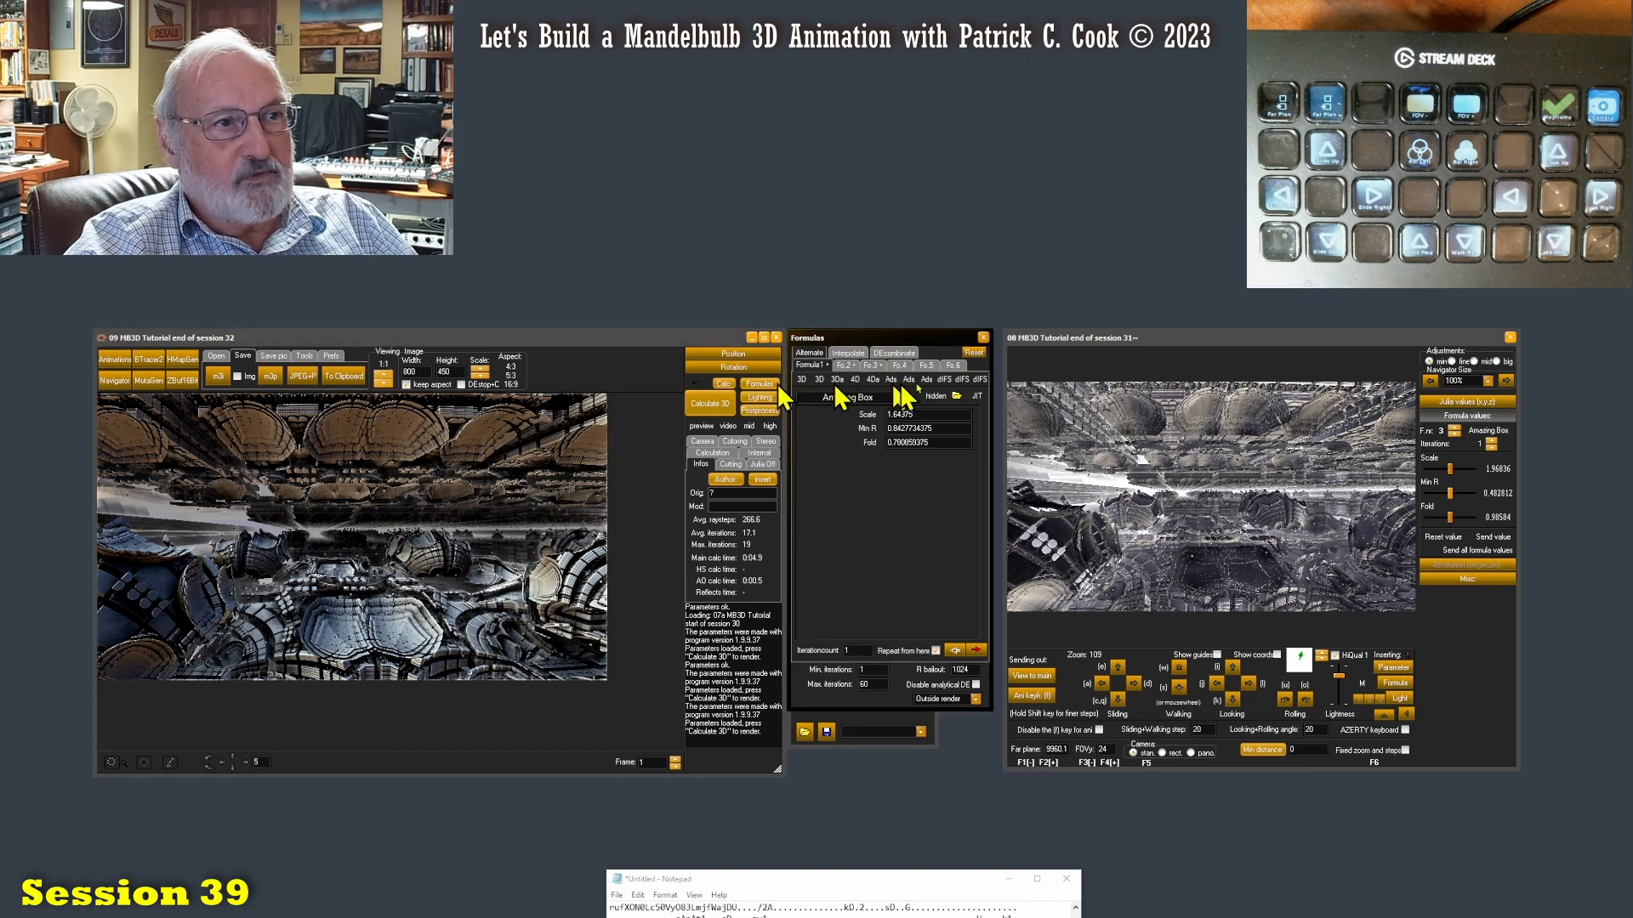
{"action": "left_click", "coordinate": [984, 338]}
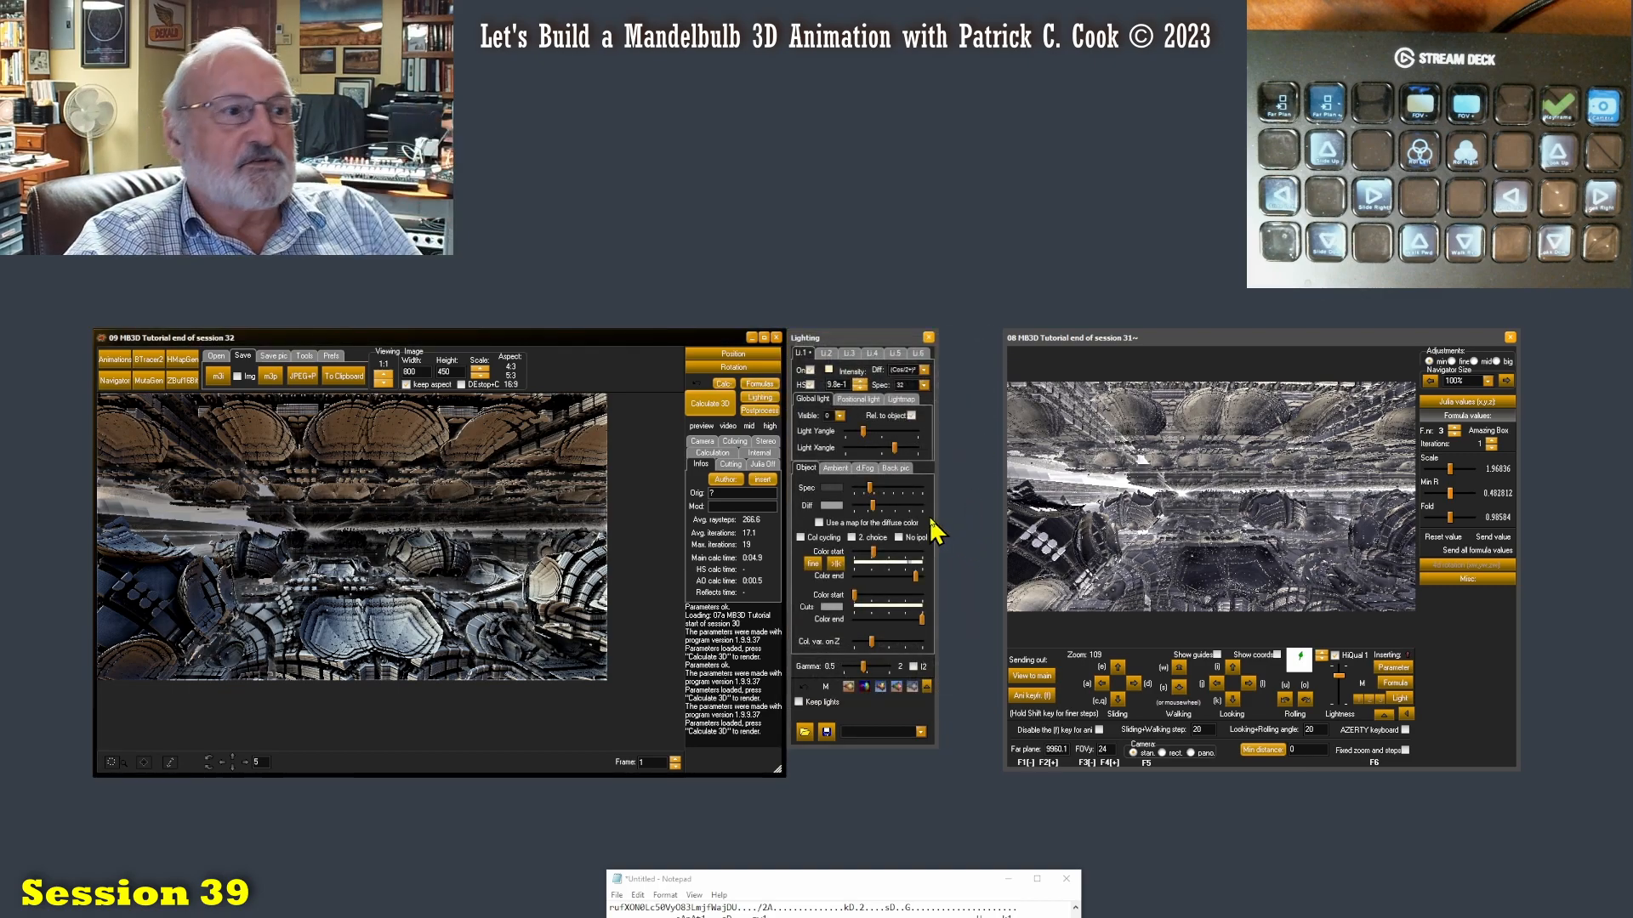
{"action": "left_click", "coordinate": [1066, 880]}
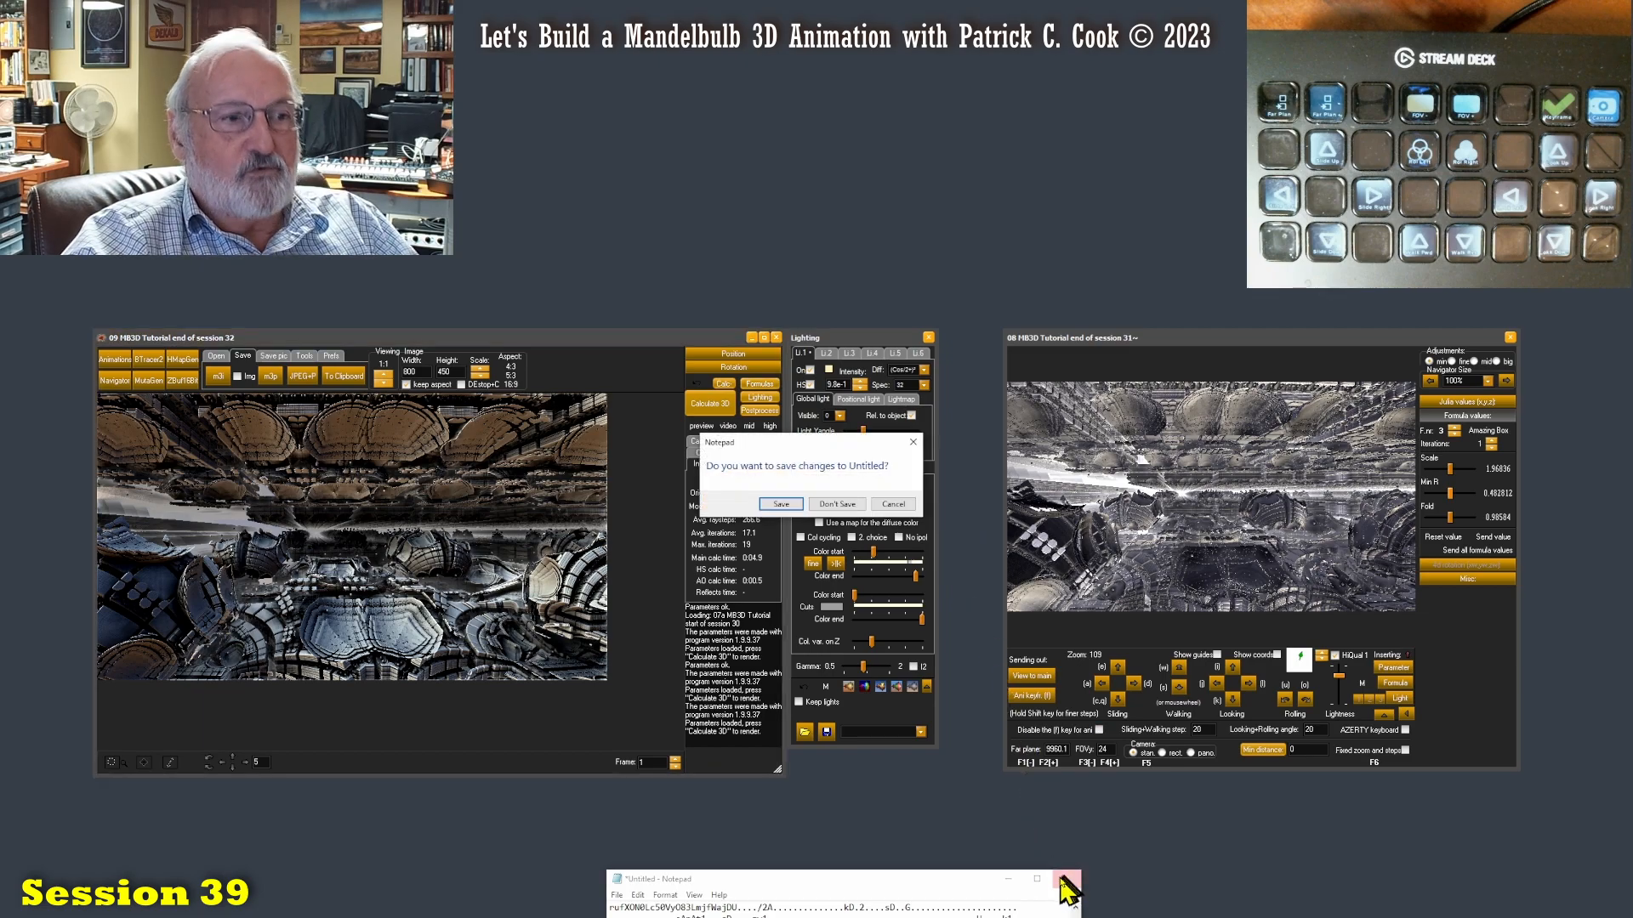
{"action": "left_click", "coordinate": [834, 502]}
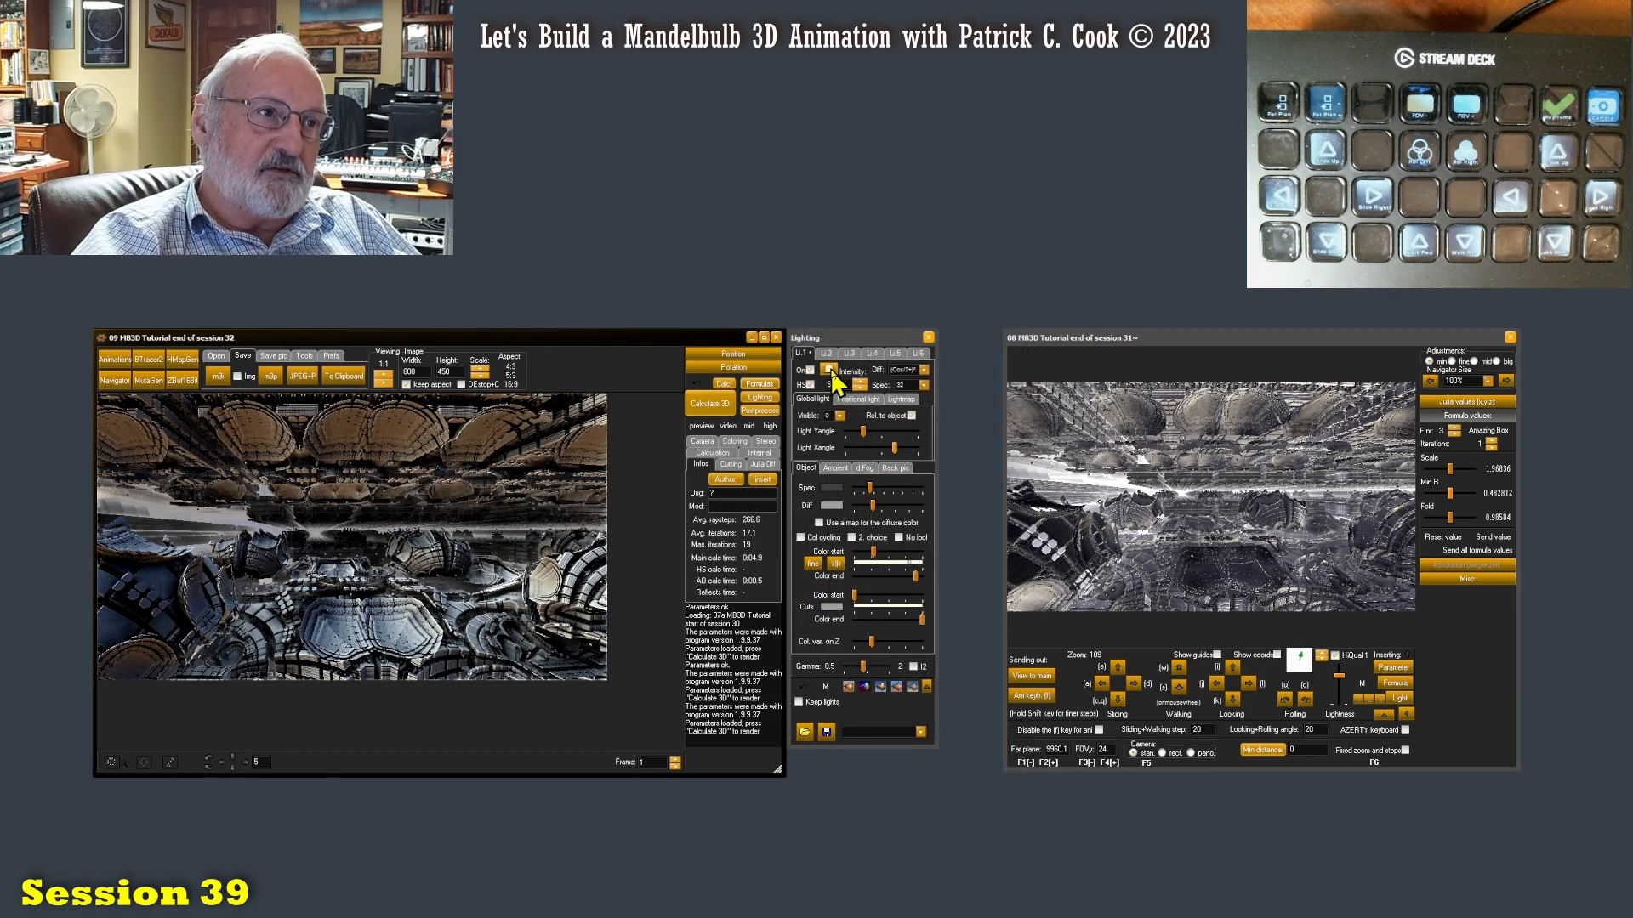
Inspect light 1's colour without changing it, and try its intensity raised to 4e0 and lowered to 1.8e-1
{"action": "left_click", "coordinate": [828, 371]}
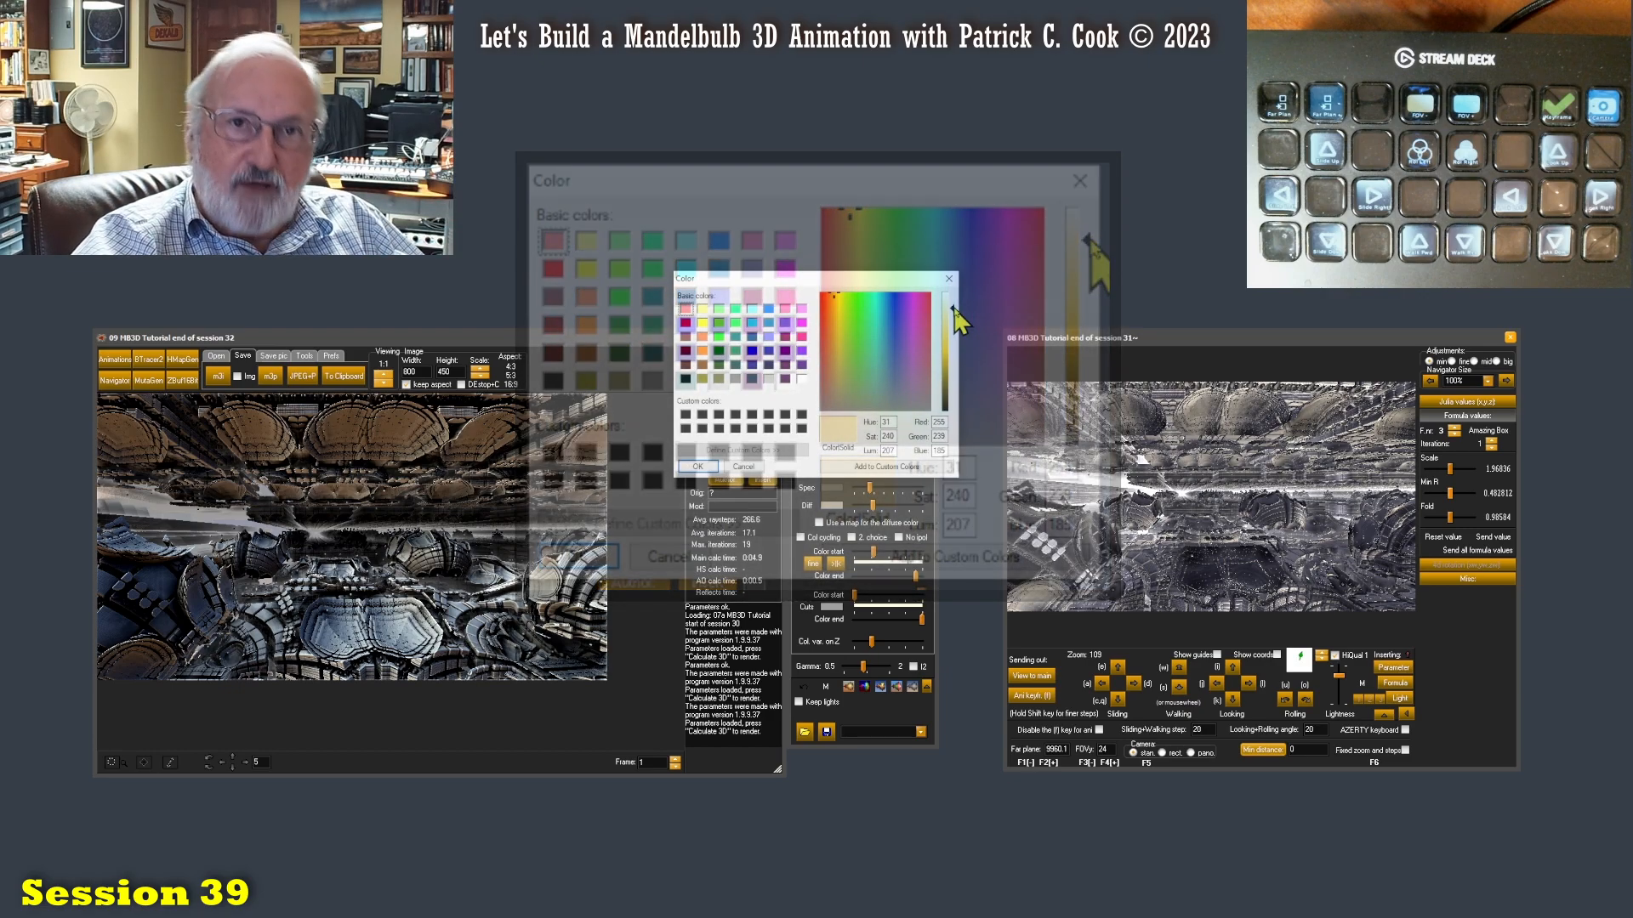
{"action": "left_click", "coordinate": [741, 468]}
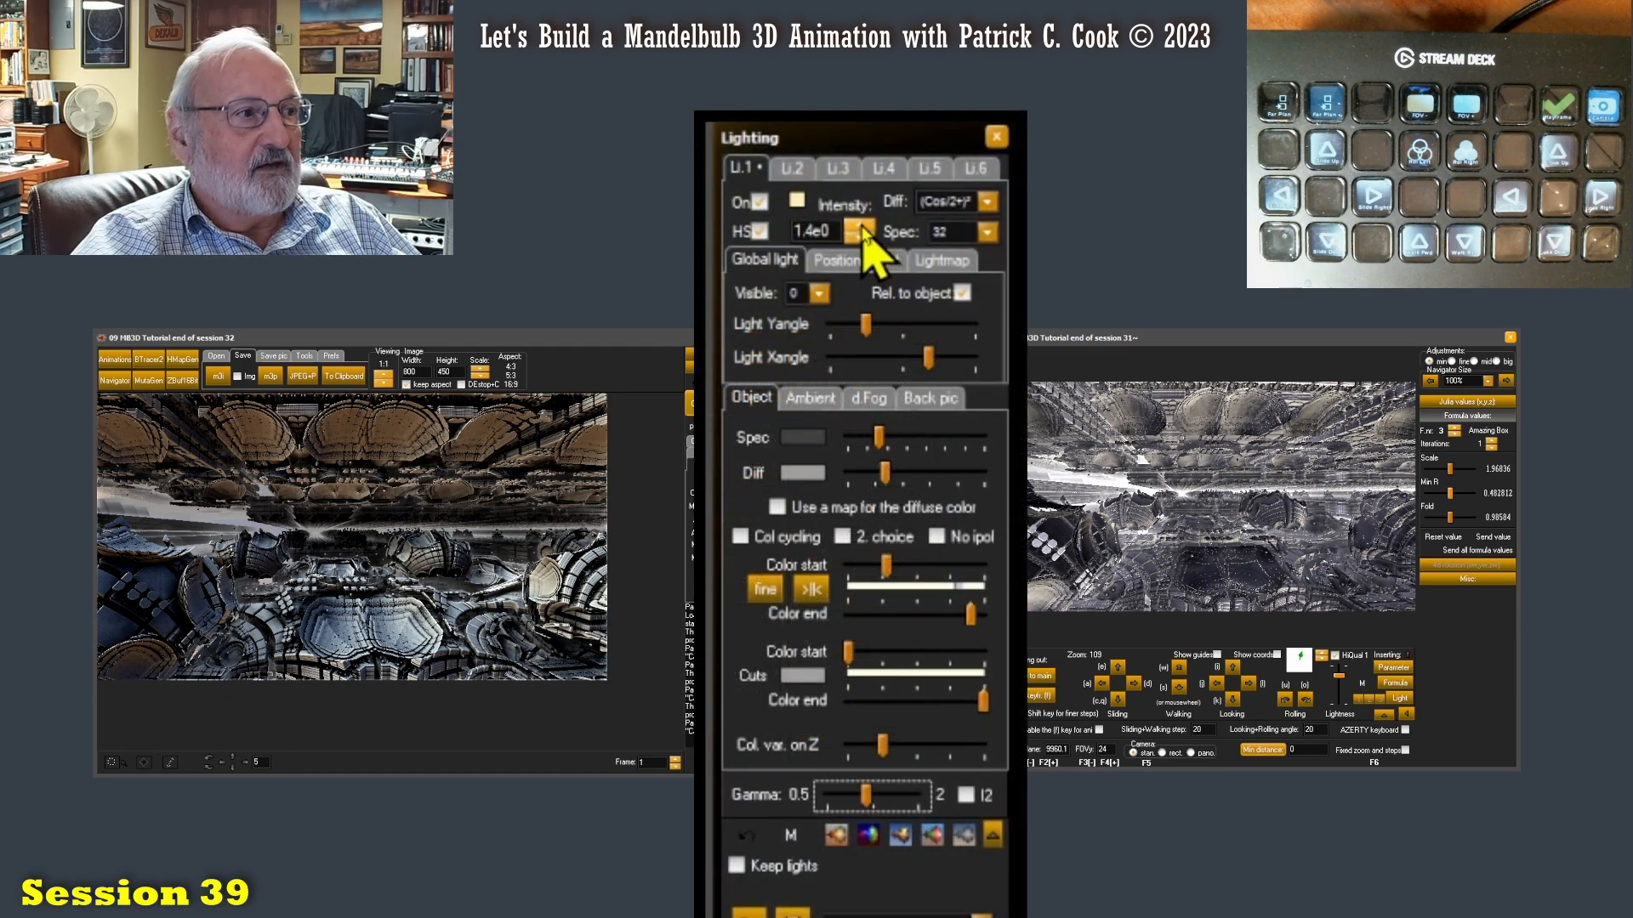
{"action": "left_click", "coordinate": [862, 226]}
{"action": "left_click", "coordinate": [861, 226]}
{"action": "left_click", "coordinate": [861, 237]}
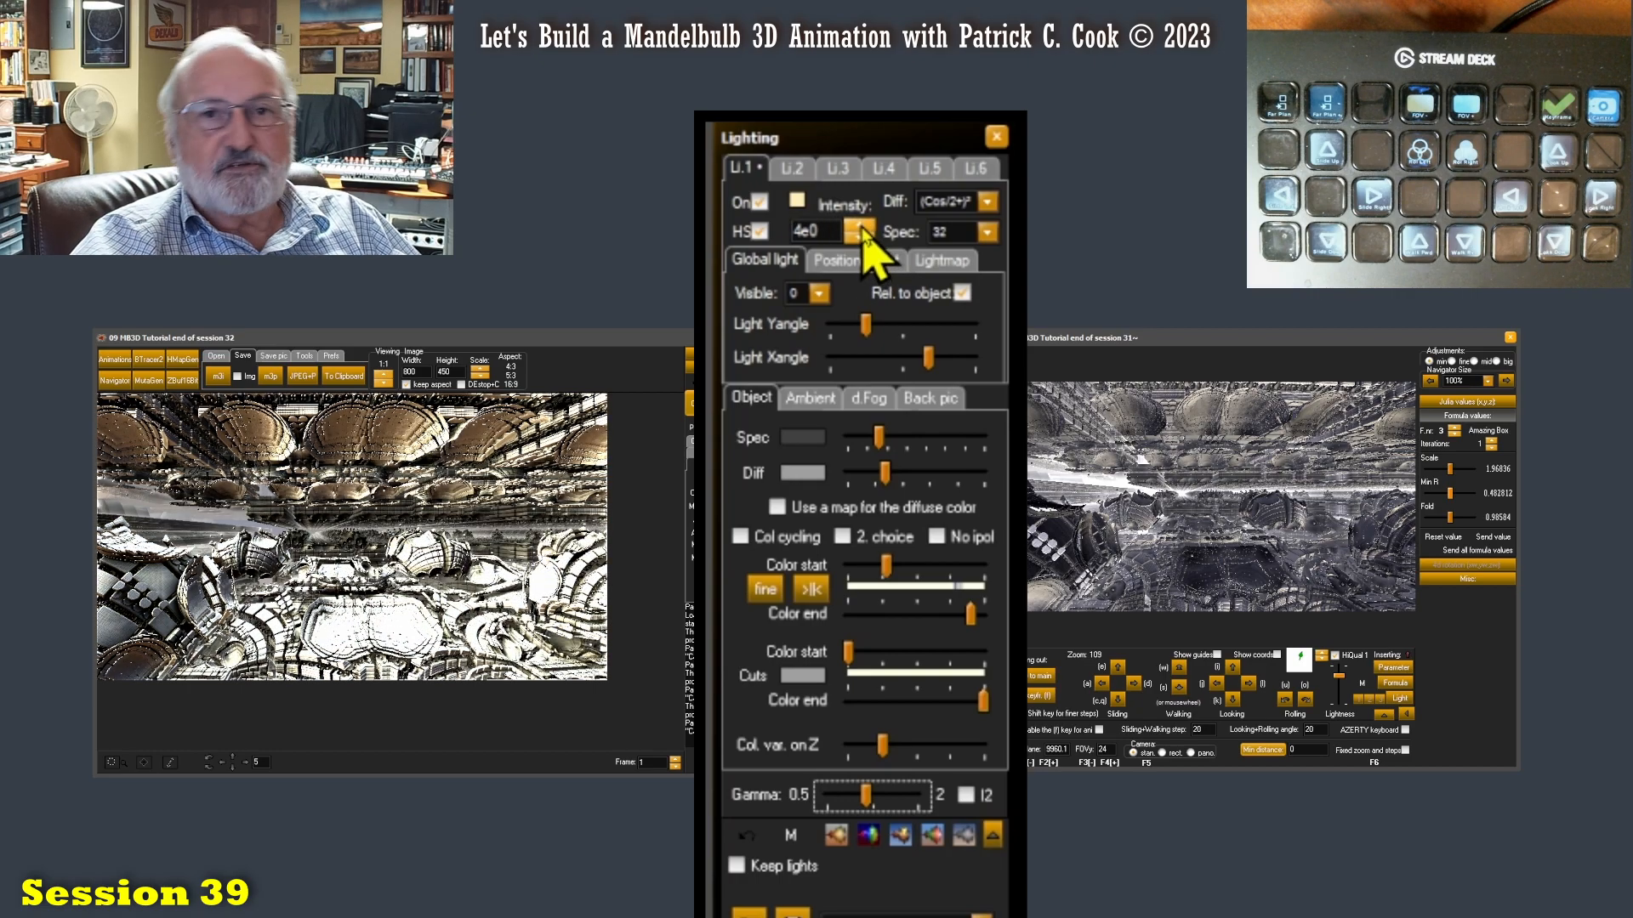
{"action": "left_click", "coordinate": [861, 240]}
{"action": "left_click", "coordinate": [862, 240]}
{"action": "left_click", "coordinate": [861, 240]}
{"action": "left_click", "coordinate": [861, 240]}
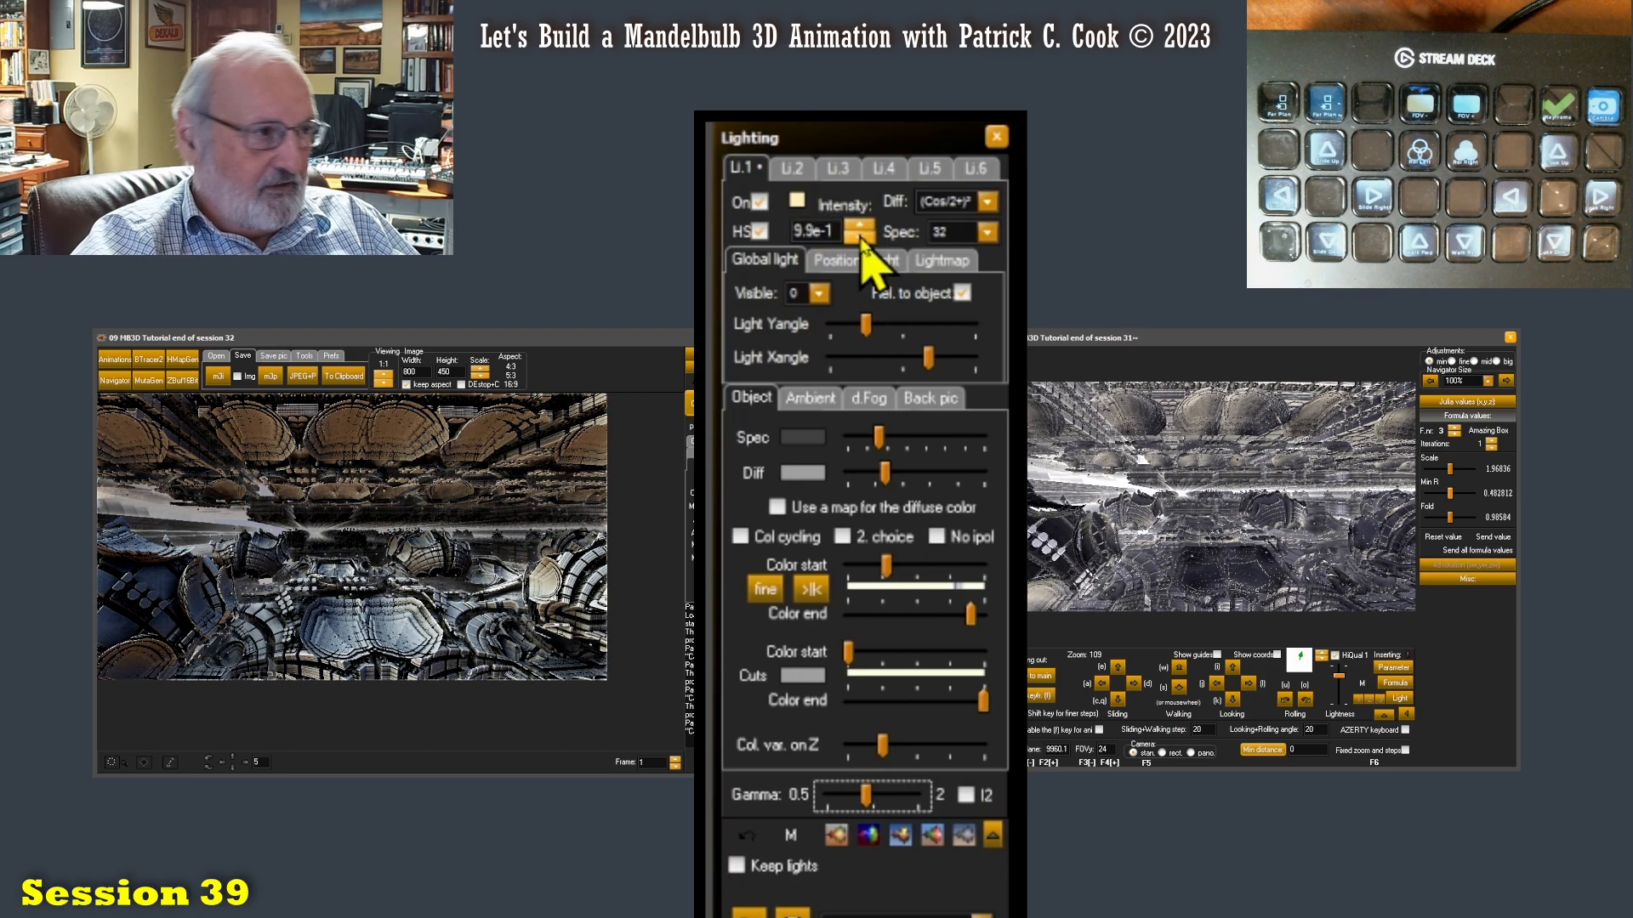
{"action": "left_click", "coordinate": [861, 240]}
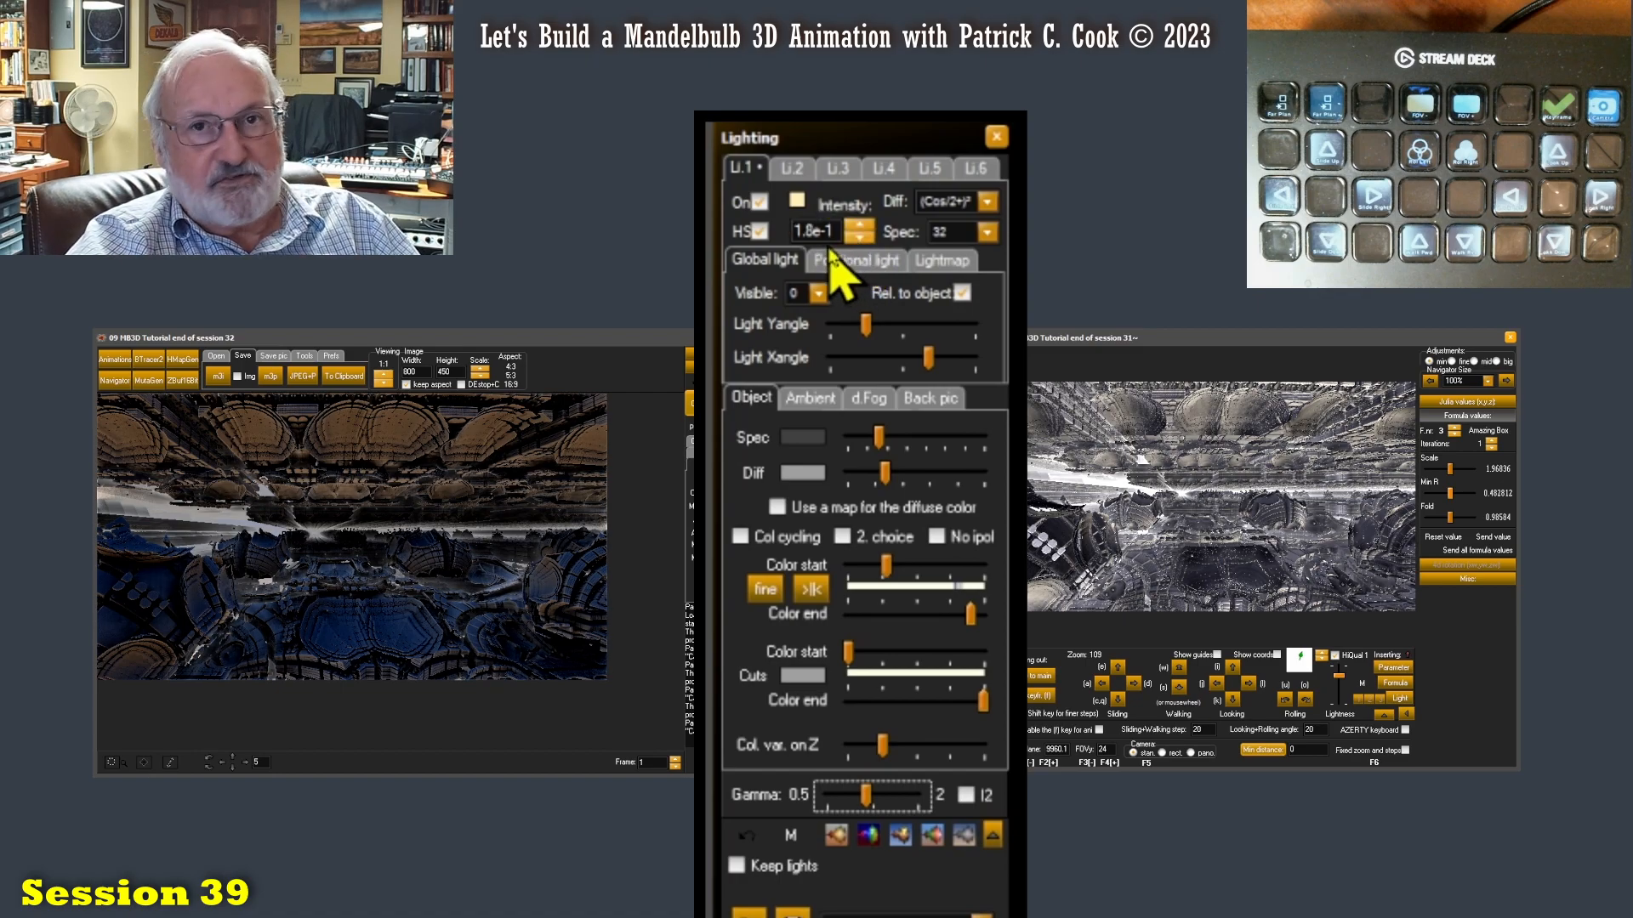
Set the intensity of light 1 to 1.4e0
{"action": "left_click", "coordinate": [860, 226]}
{"action": "left_click", "coordinate": [859, 225]}
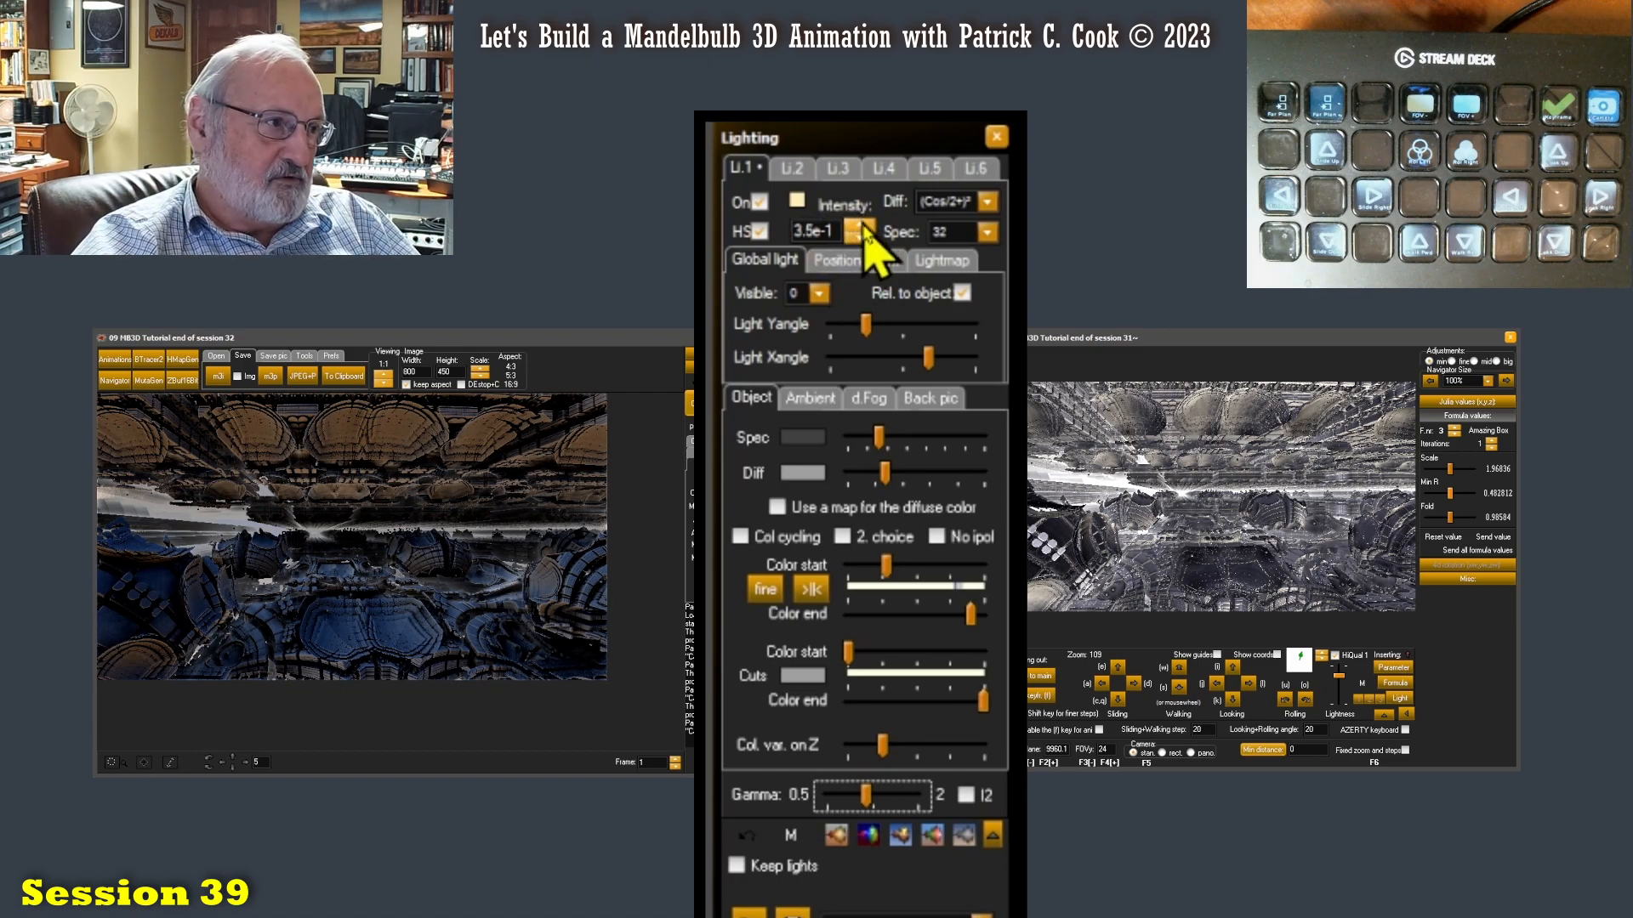
{"action": "left_click", "coordinate": [860, 225]}
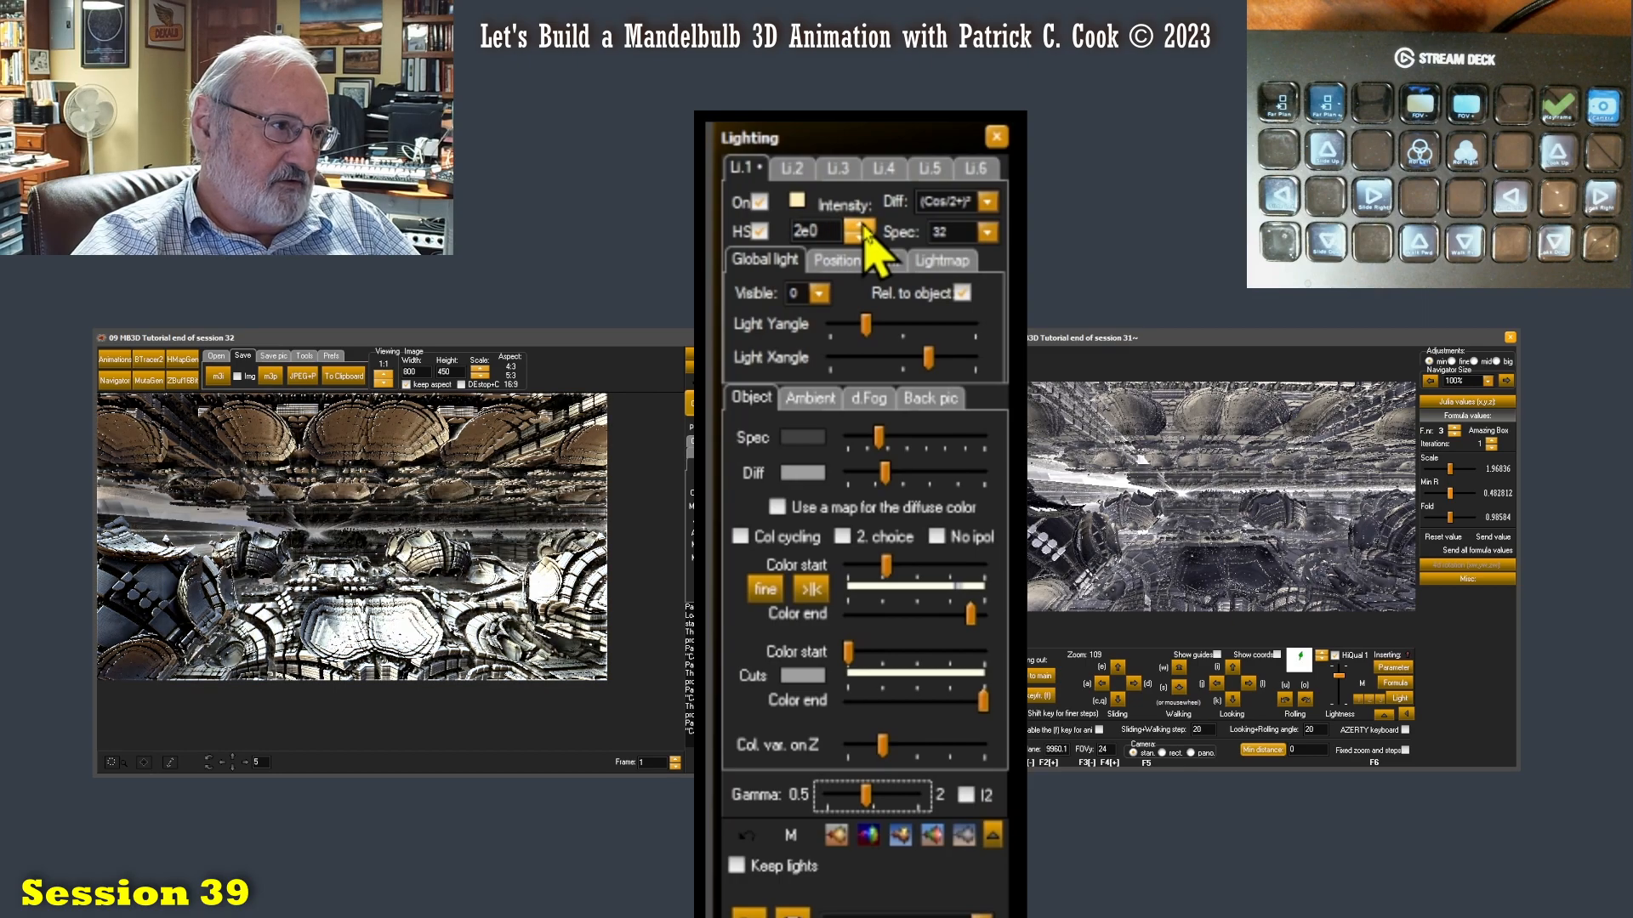
{"action": "left_click", "coordinate": [860, 238]}
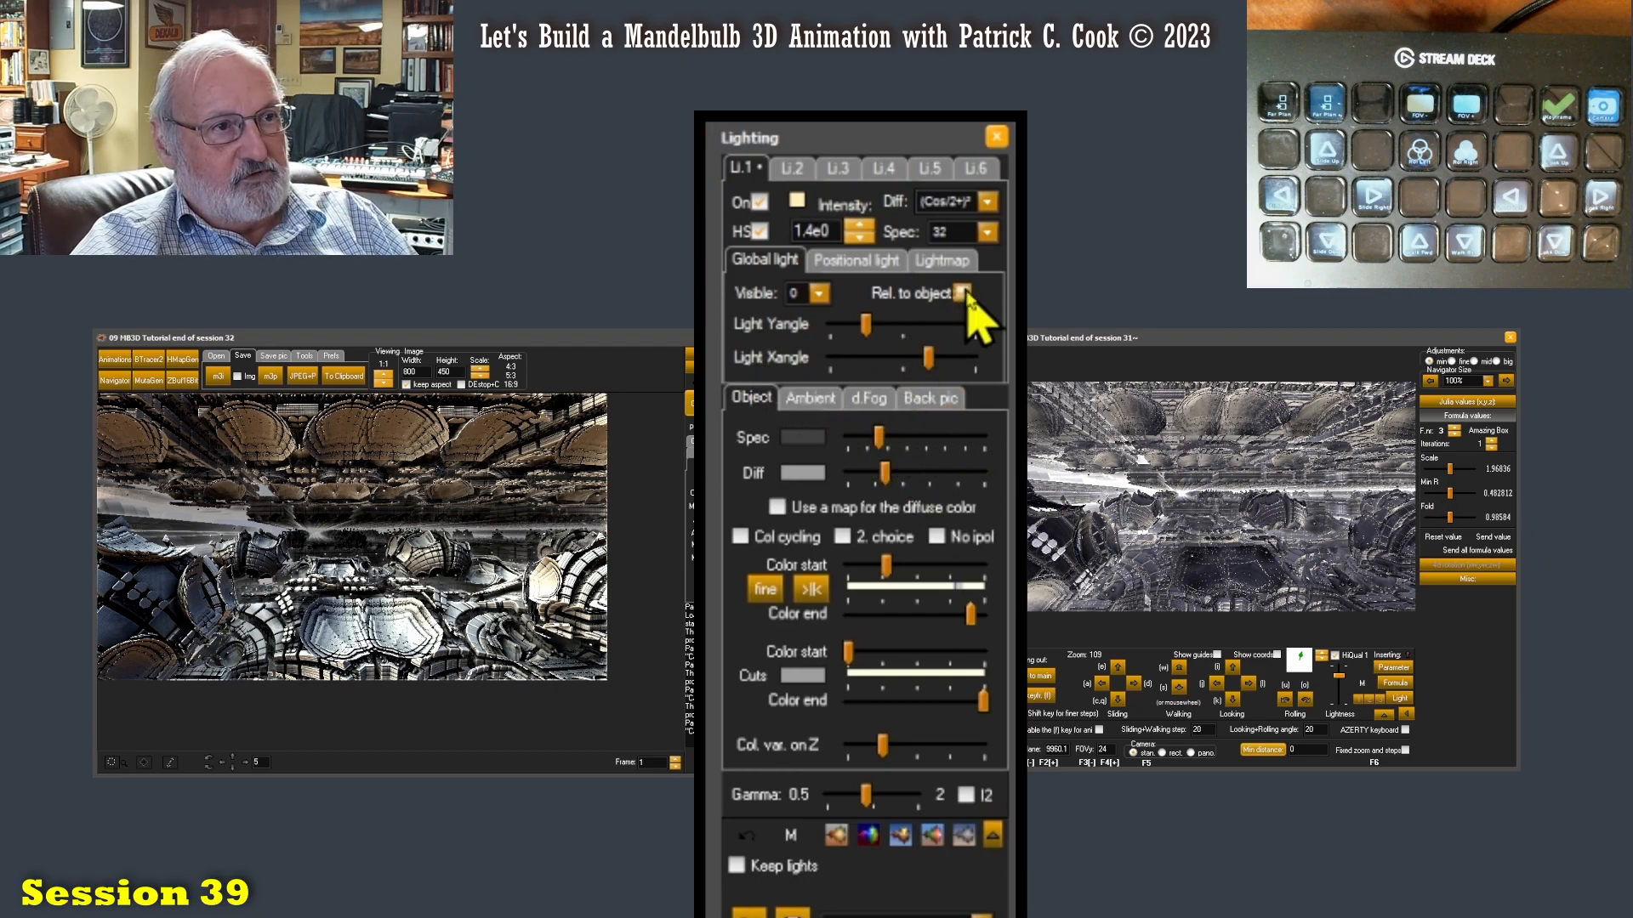
Redirect light 1 by raising its Y angle slightly and lowering its X angle to near the low end of its range
{"action": "left_click_drag", "start_coordinate": [869, 325], "coordinate": [893, 318]}
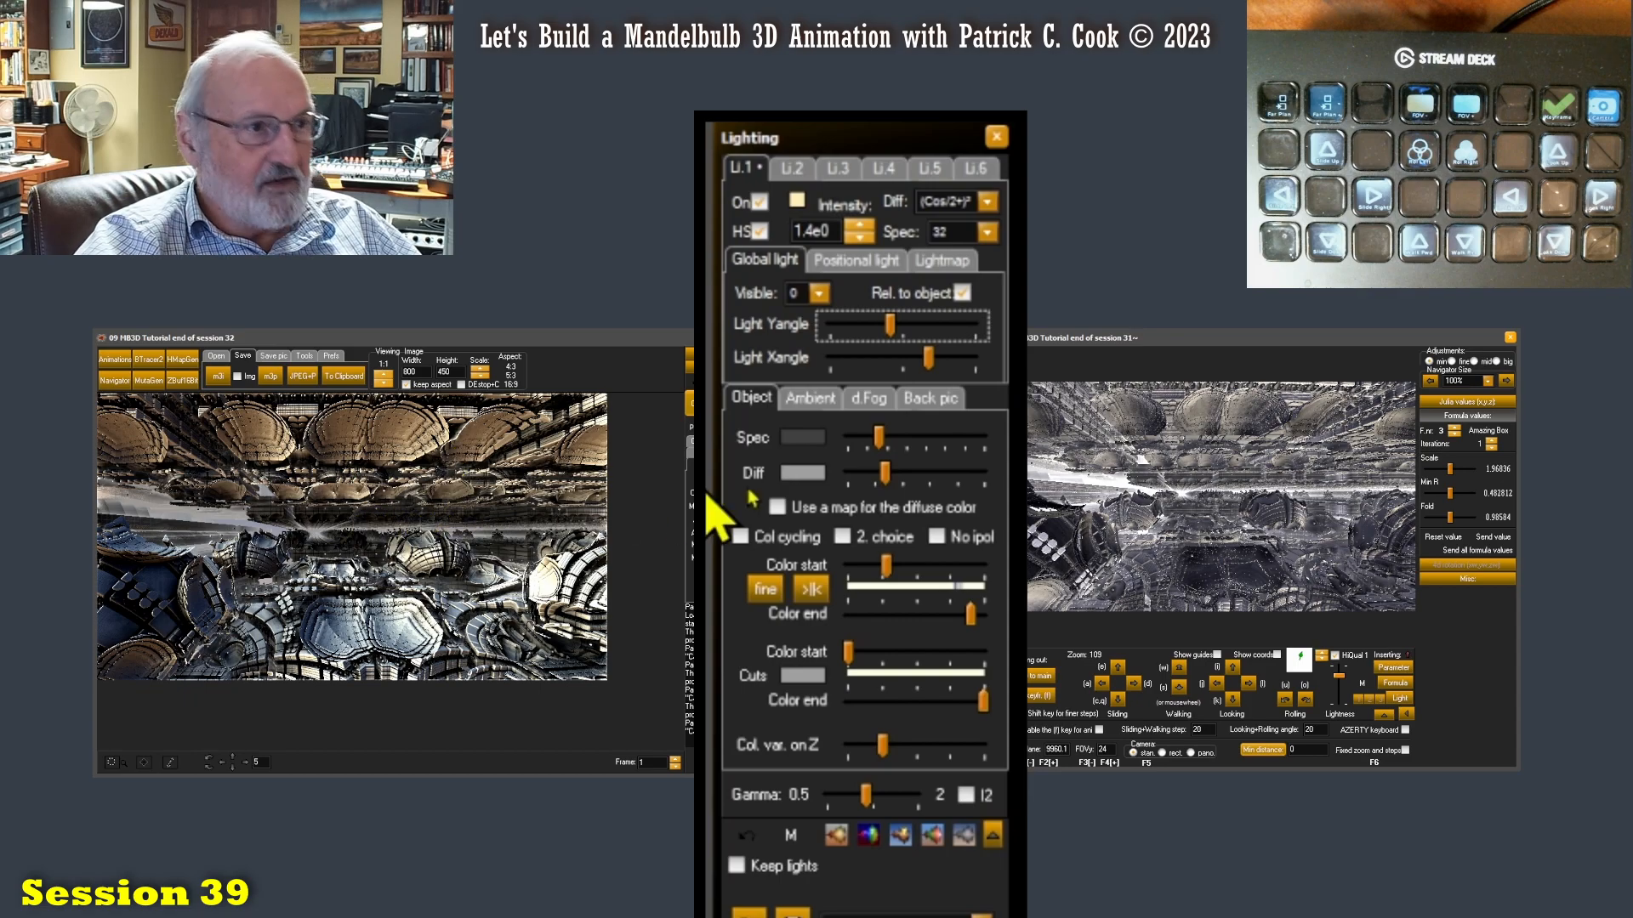
{"action": "left_click_drag", "start_coordinate": [932, 360], "coordinate": [871, 351]}
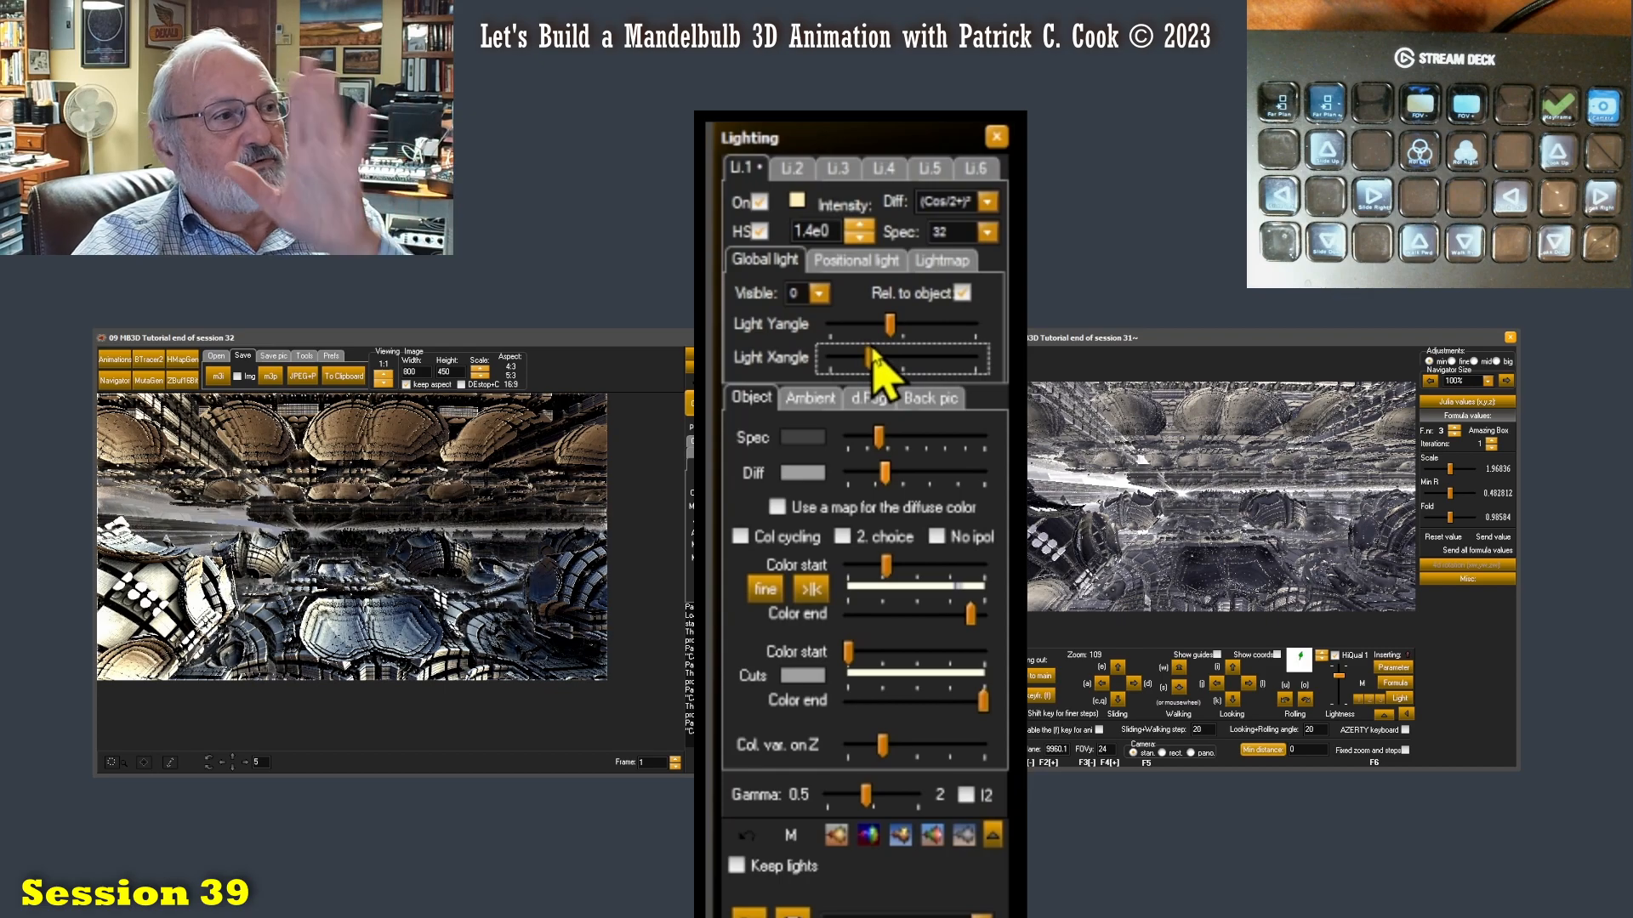
{"action": "mouse_move", "coordinate": [871, 352]}
{"action": "left_mouse_down"}
{"action": "mouse_move", "coordinate": [829, 351]}
{"action": "mouse_move", "coordinate": [853, 354]}
{"action": "left_mouse_up"}
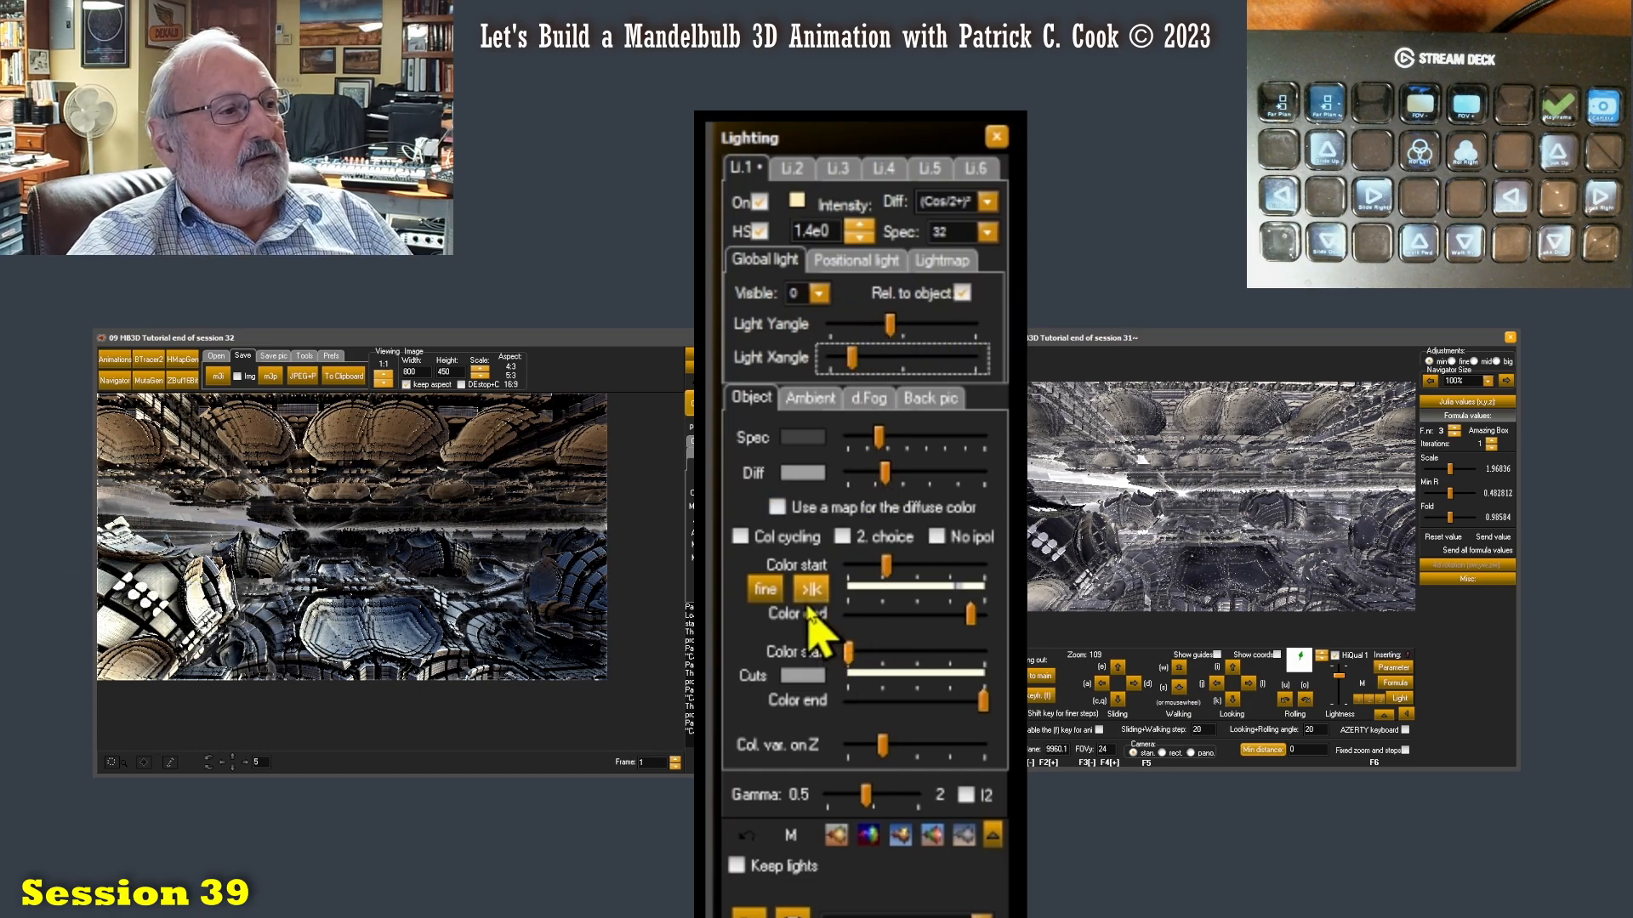
Try the object's specular amount at its maximum and minimum, and settle on about one third of its range
{"action": "left_click", "coordinate": [752, 401]}
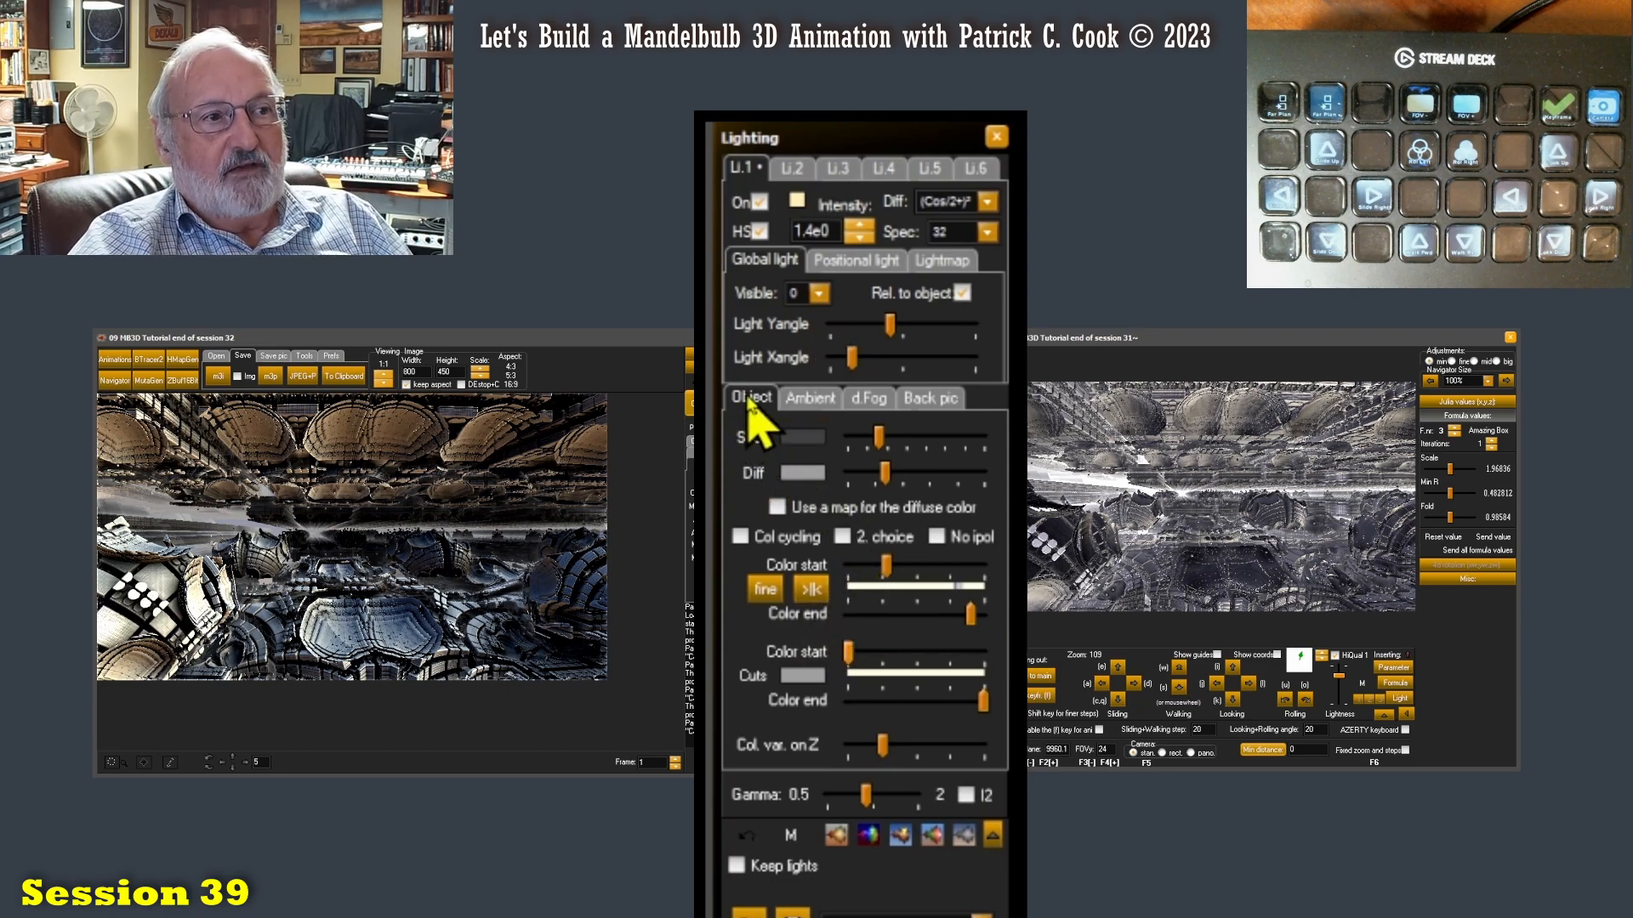
{"action": "left_click", "coordinate": [880, 439]}
{"action": "left_click_drag", "start_coordinate": [880, 439], "coordinate": [1012, 436]}
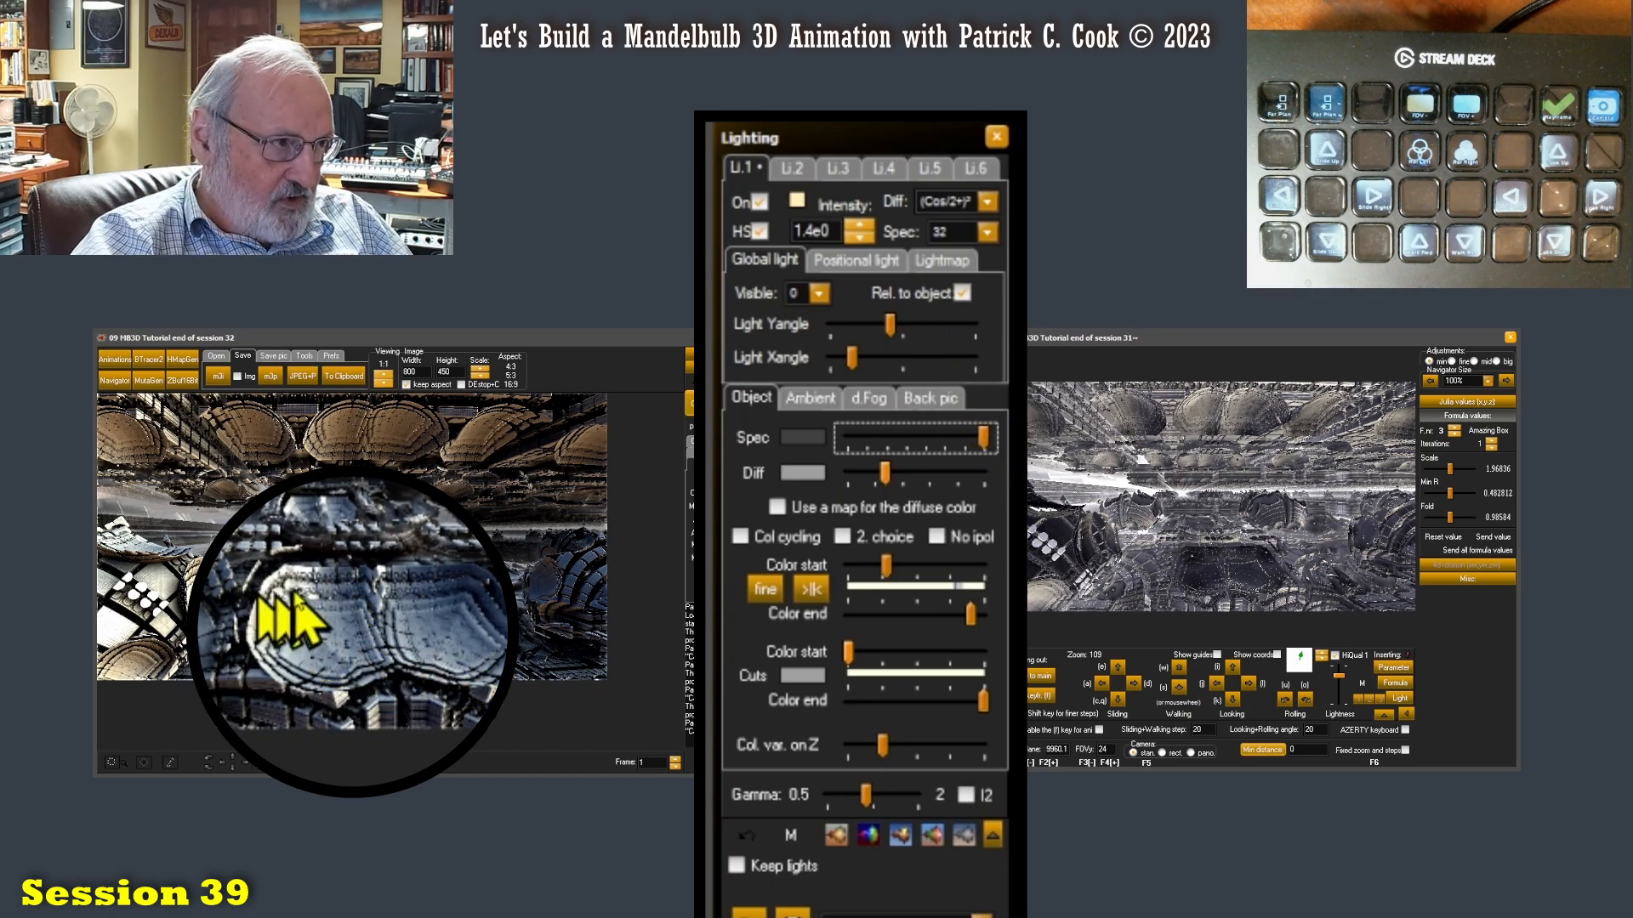
{"action": "left_click_drag", "start_coordinate": [981, 435], "coordinate": [836, 441]}
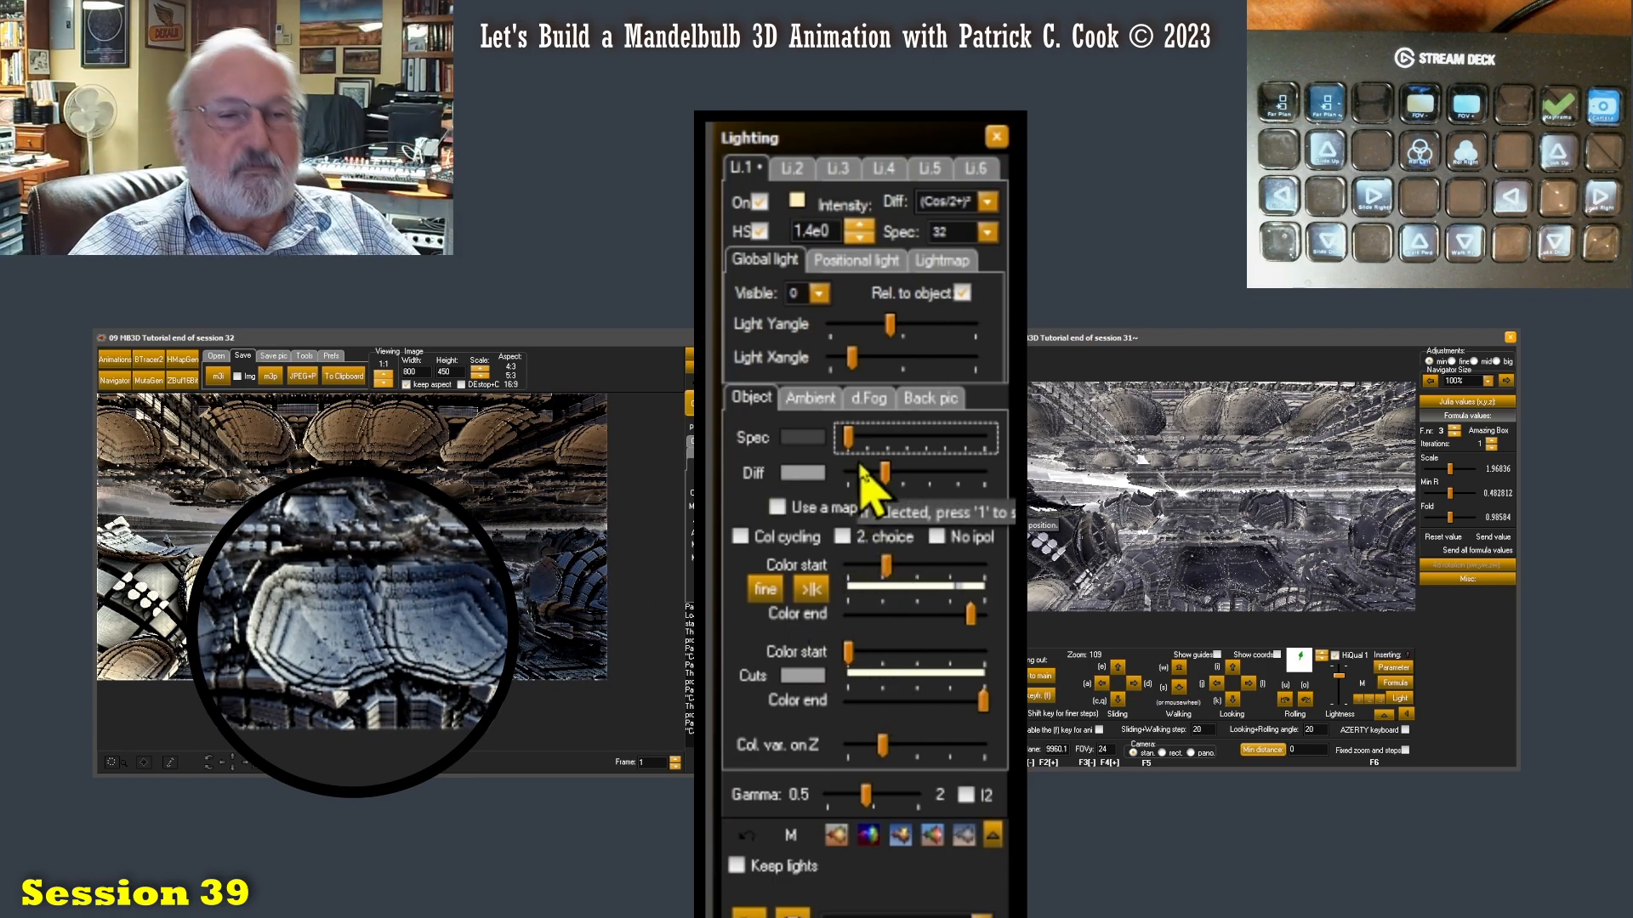
{"action": "left_click_drag", "start_coordinate": [855, 438], "coordinate": [795, 446]}
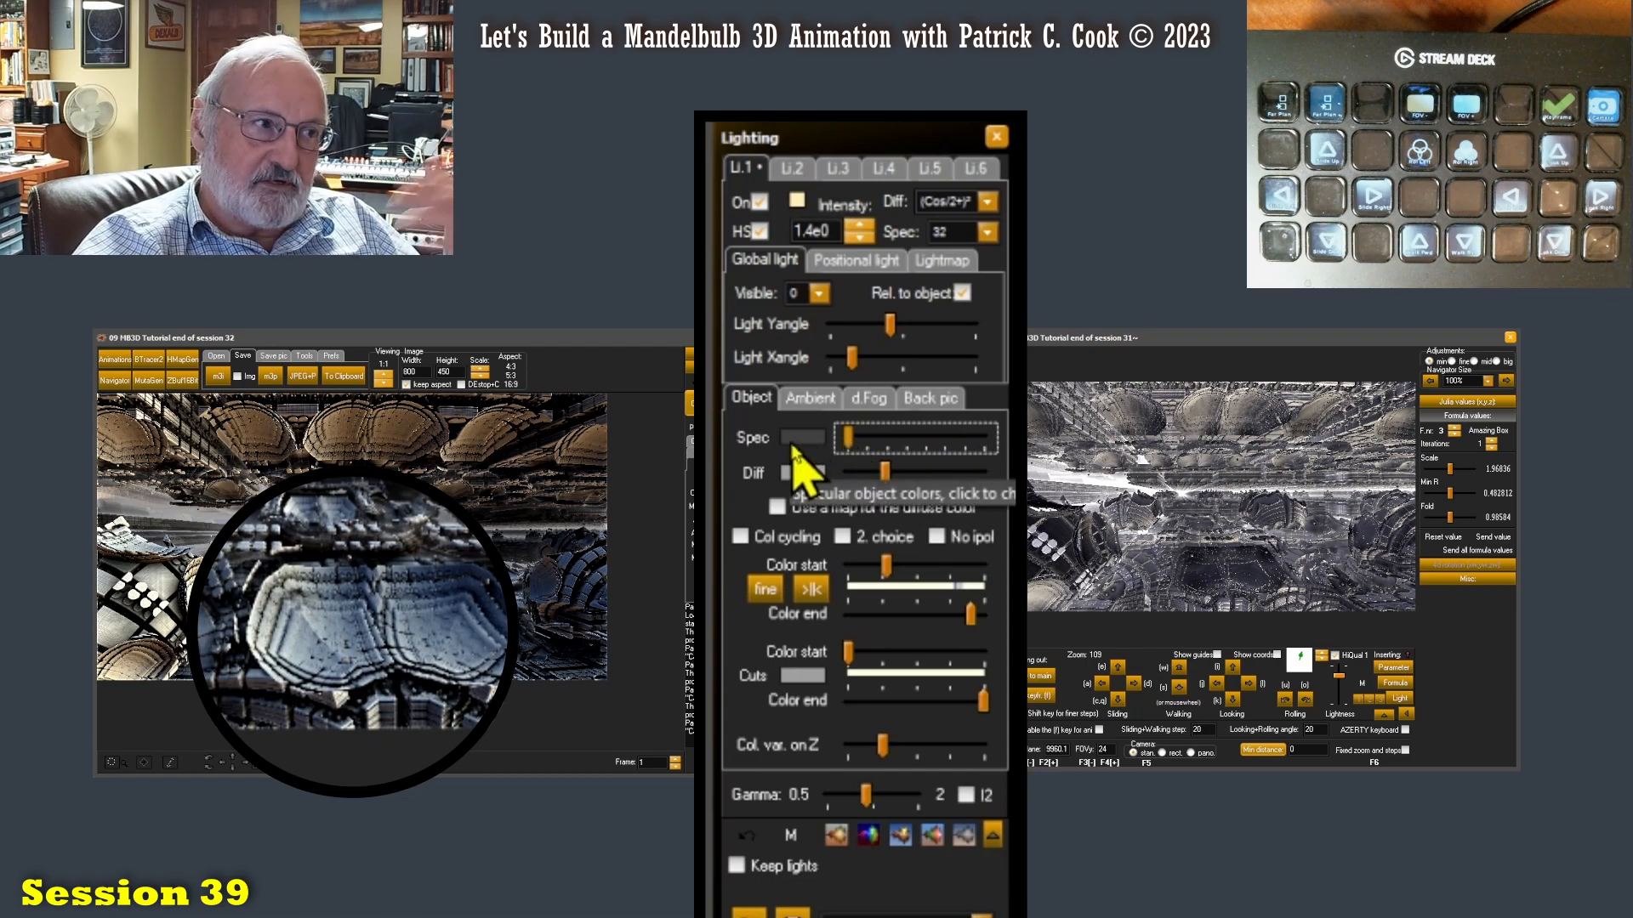
{"action": "left_click_drag", "start_coordinate": [848, 438], "coordinate": [896, 445]}
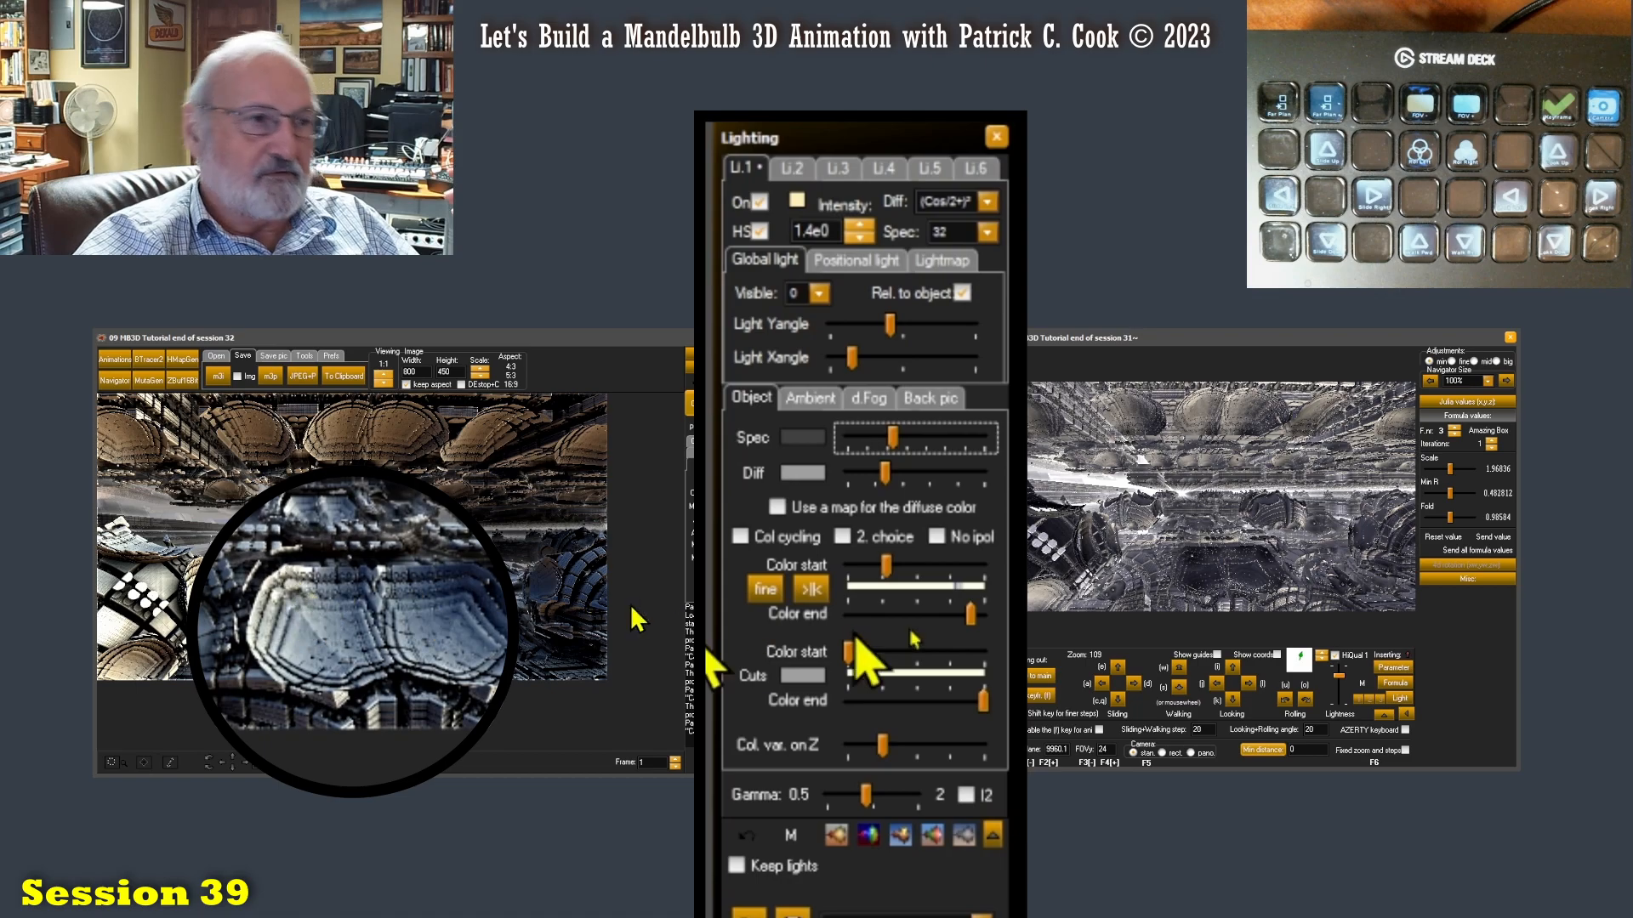
Try the object's diffuse amount at its minimum and mid-range levels, and raise it to slightly over half of its range
{"action": "left_click_drag", "start_coordinate": [886, 473], "coordinate": [707, 508]}
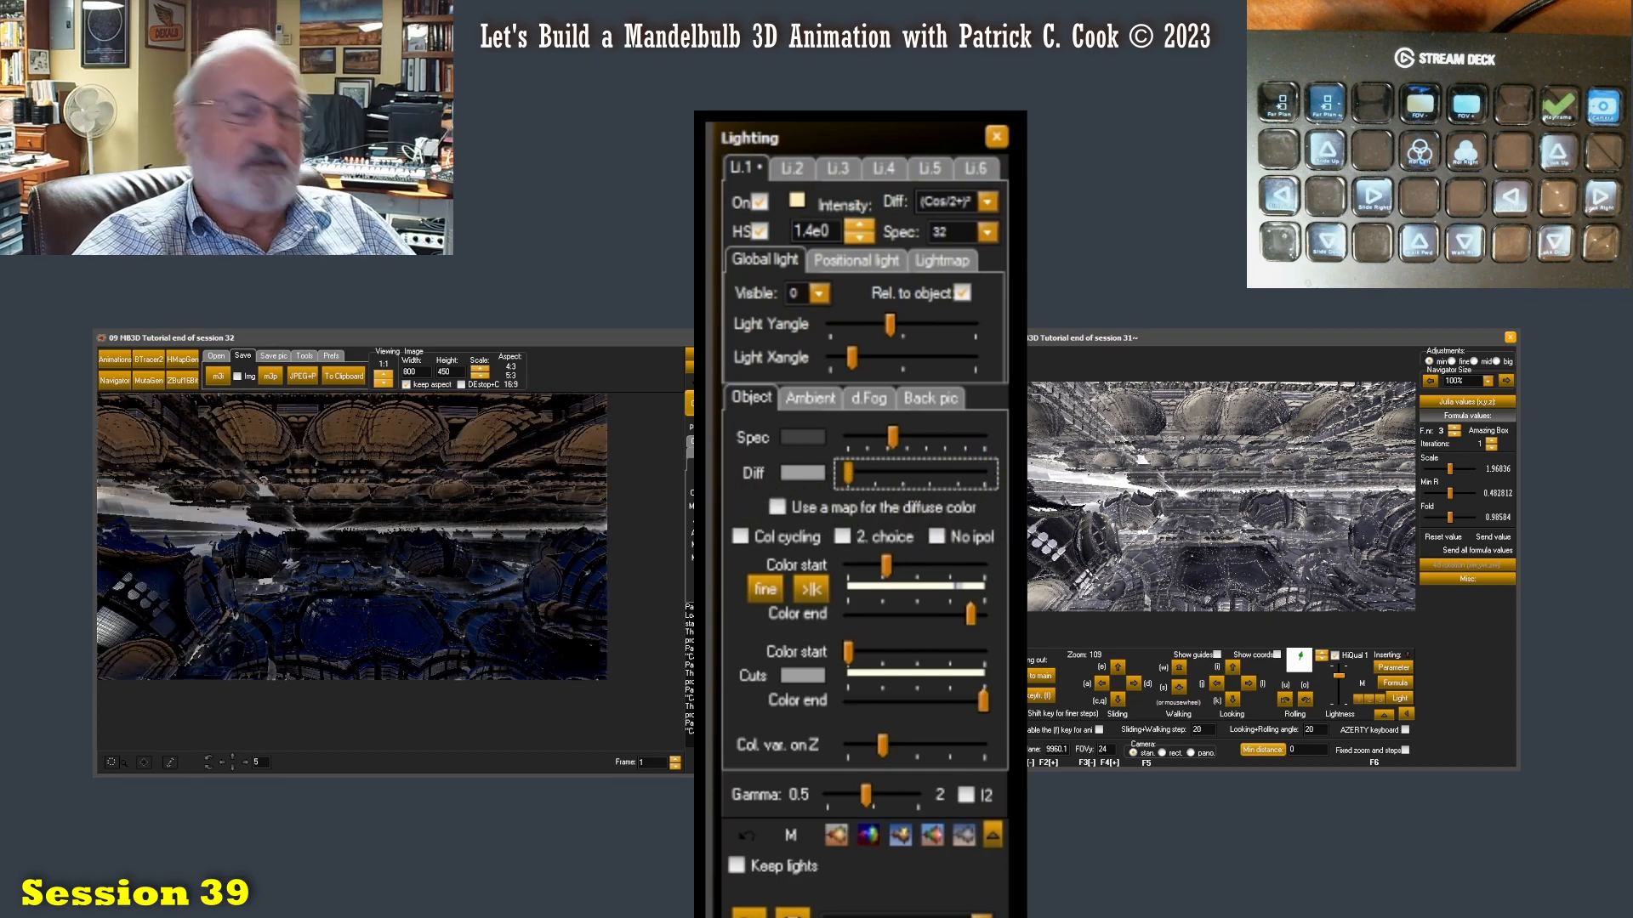
{"action": "left_click_drag", "start_coordinate": [848, 473], "coordinate": [912, 503]}
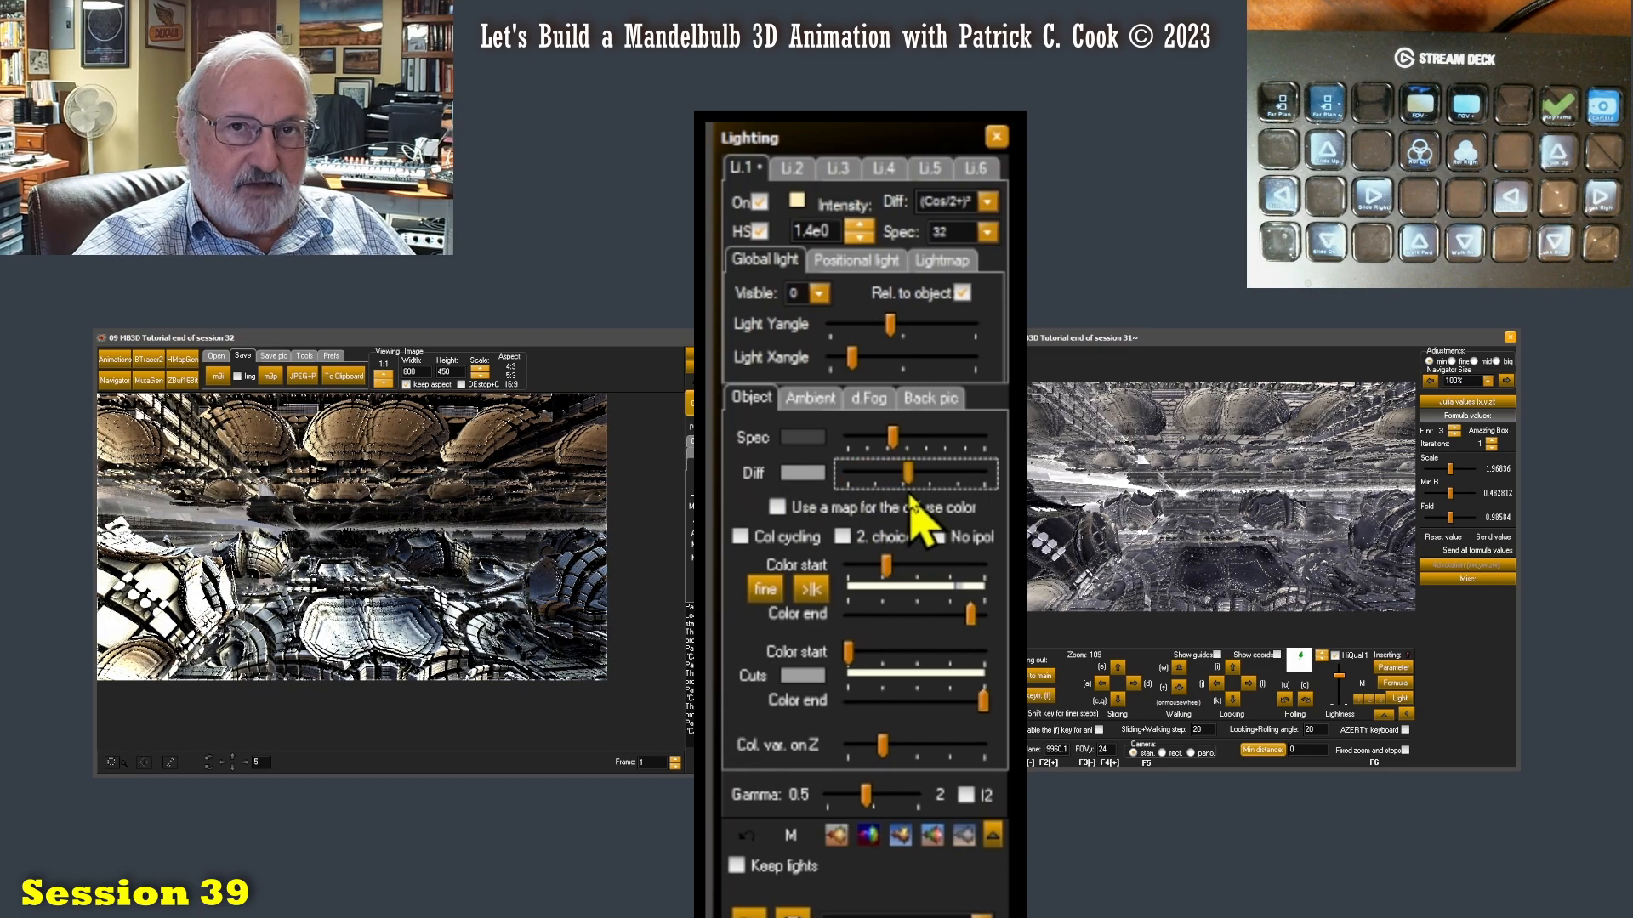
{"action": "left_click_drag", "start_coordinate": [912, 503], "coordinate": [902, 501]}
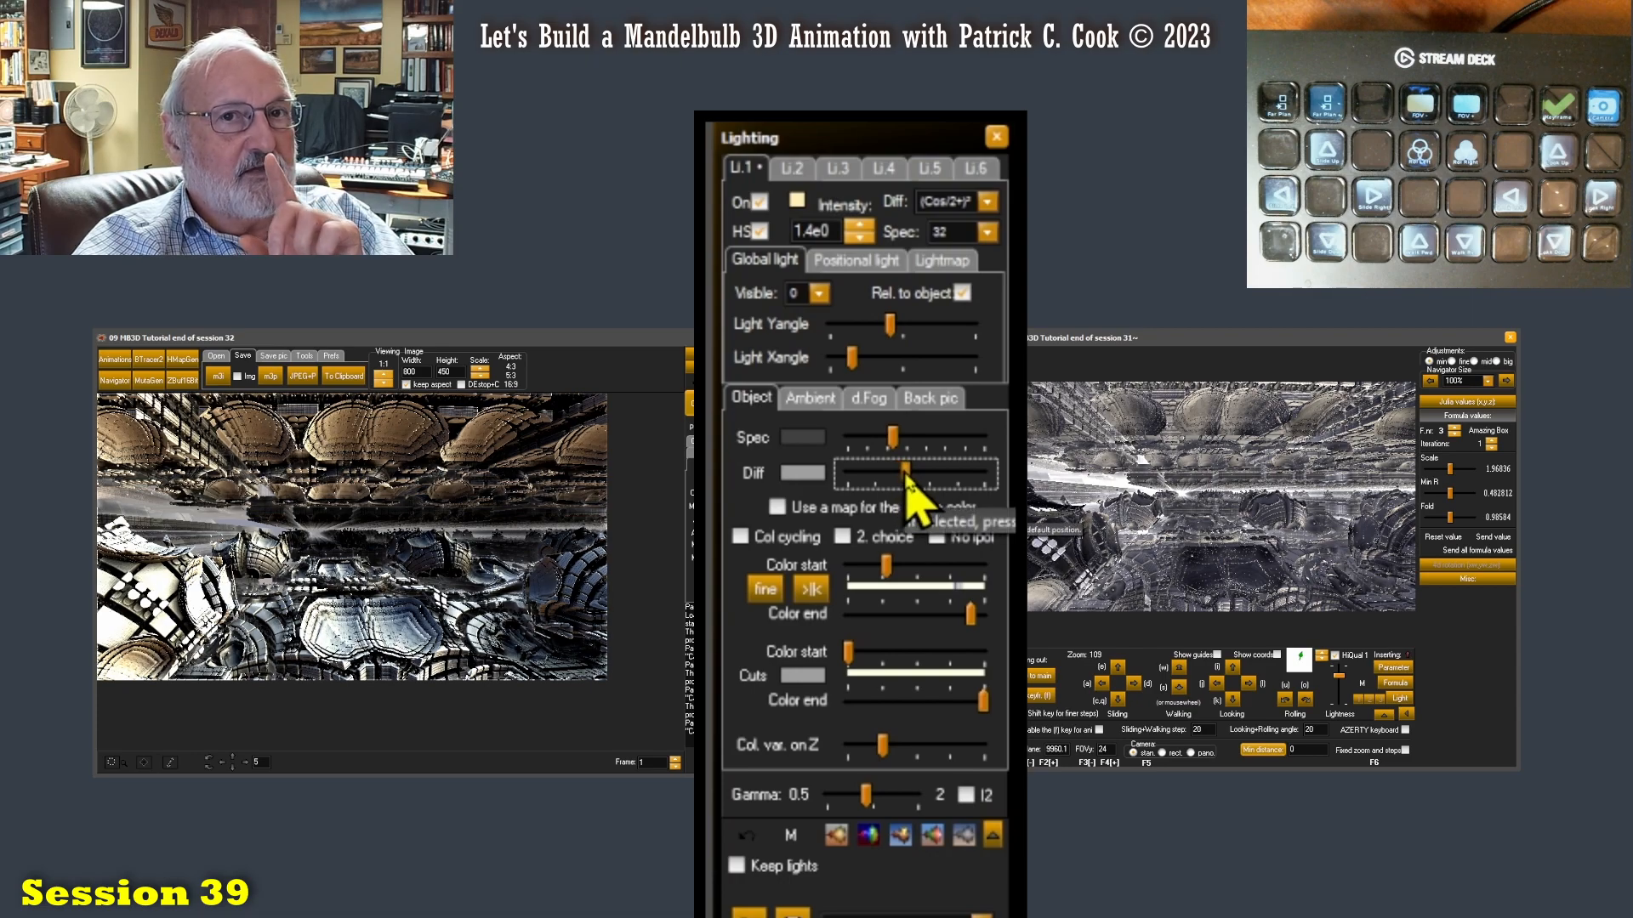
{"action": "left_click_drag", "start_coordinate": [905, 475], "coordinate": [890, 477]}
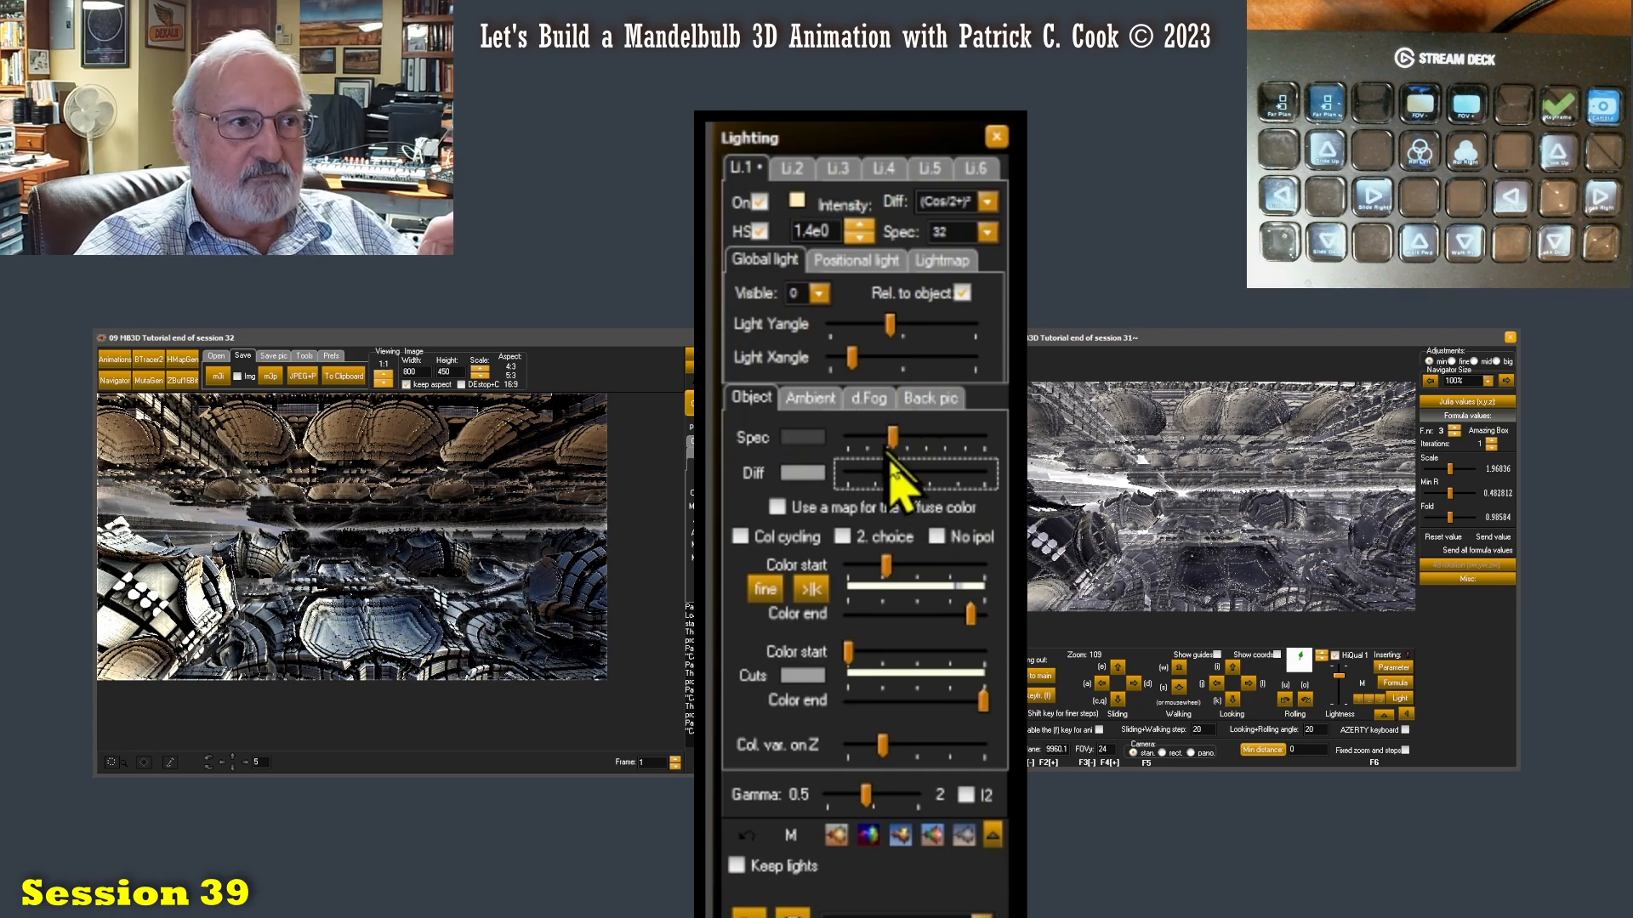
{"action": "left_click", "coordinate": [905, 480]}
{"action": "left_click_drag", "start_coordinate": [905, 480], "coordinate": [927, 483]}
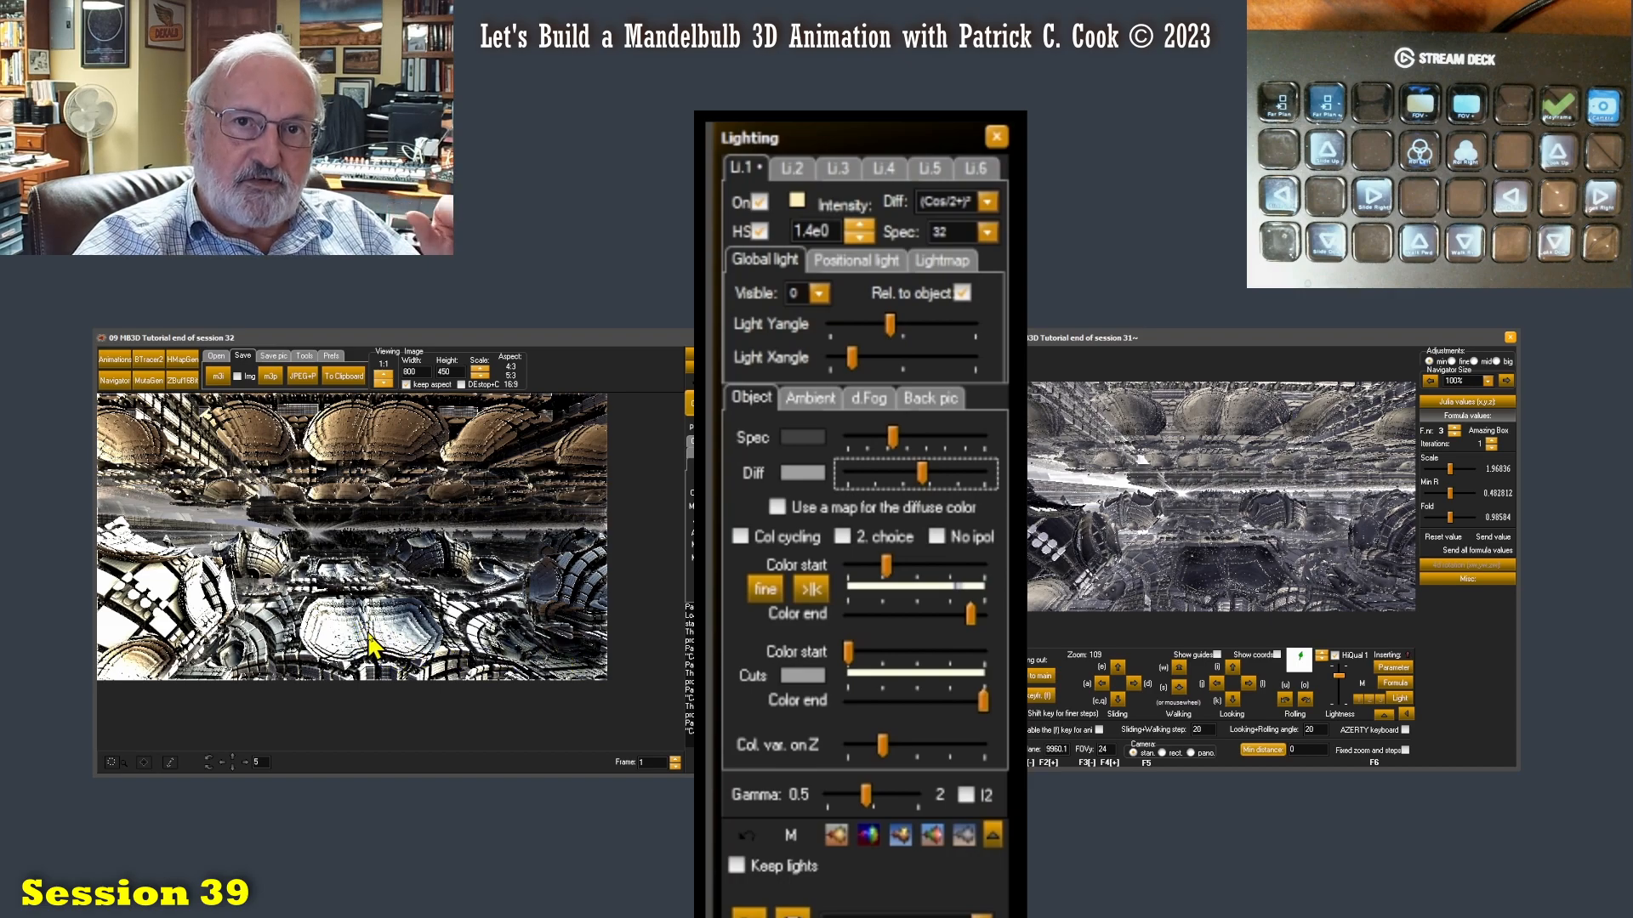
Lower the object's diffuse amount to about two fifths of its range and its specular amount to about one quarter
{"action": "left_click_drag", "start_coordinate": [924, 473], "coordinate": [893, 476]}
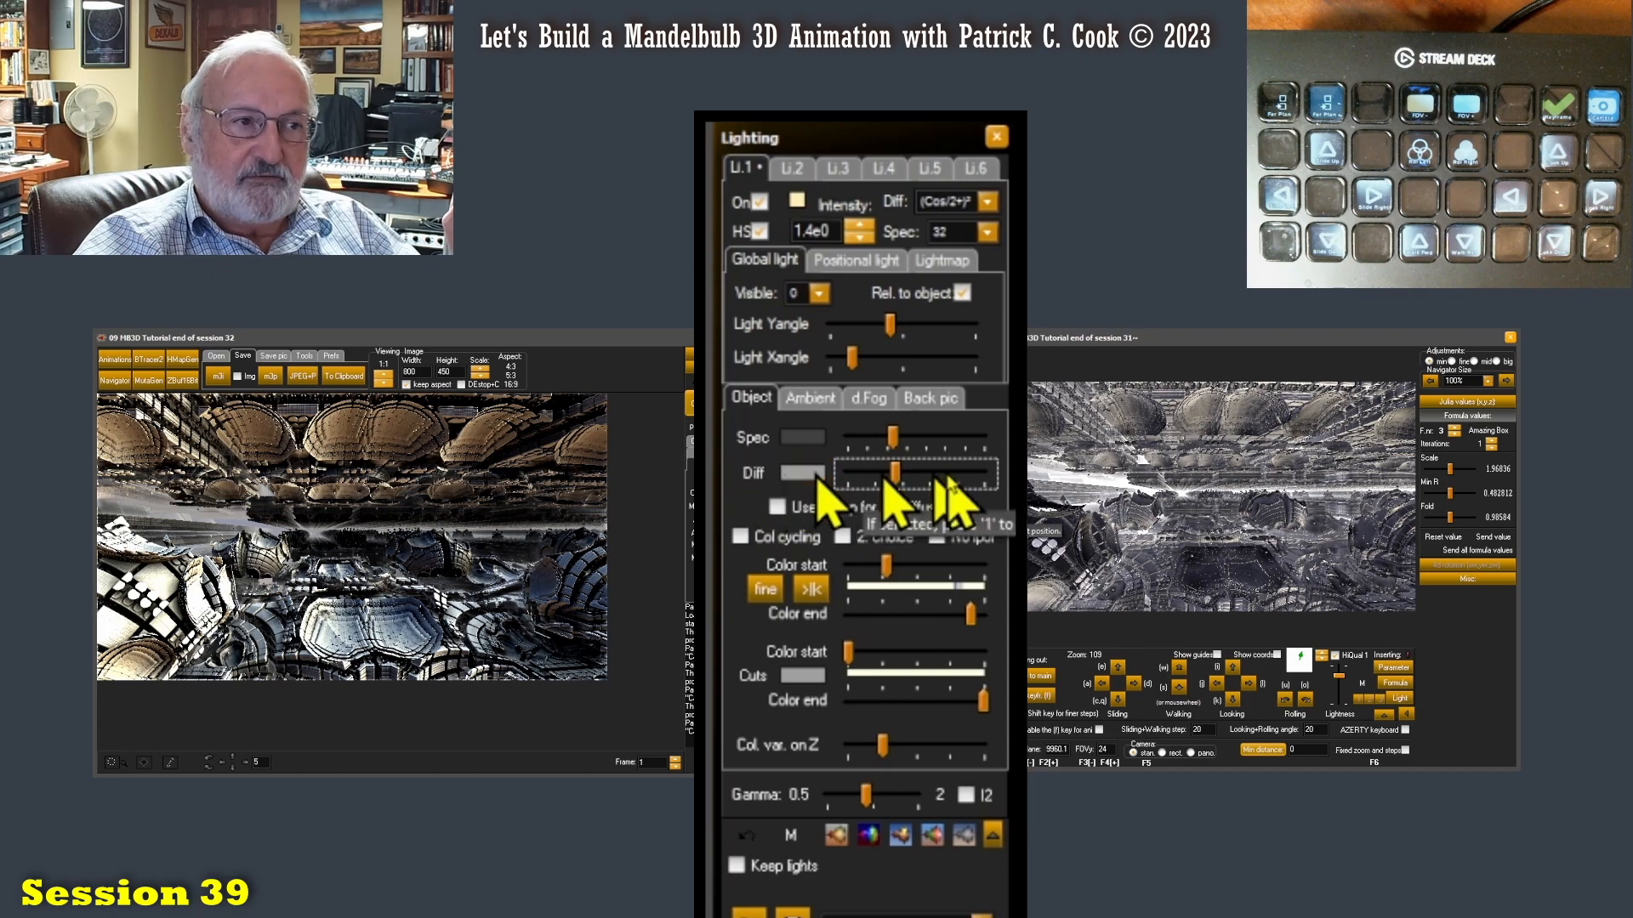
{"action": "left_click_drag", "start_coordinate": [898, 477], "coordinate": [901, 474]}
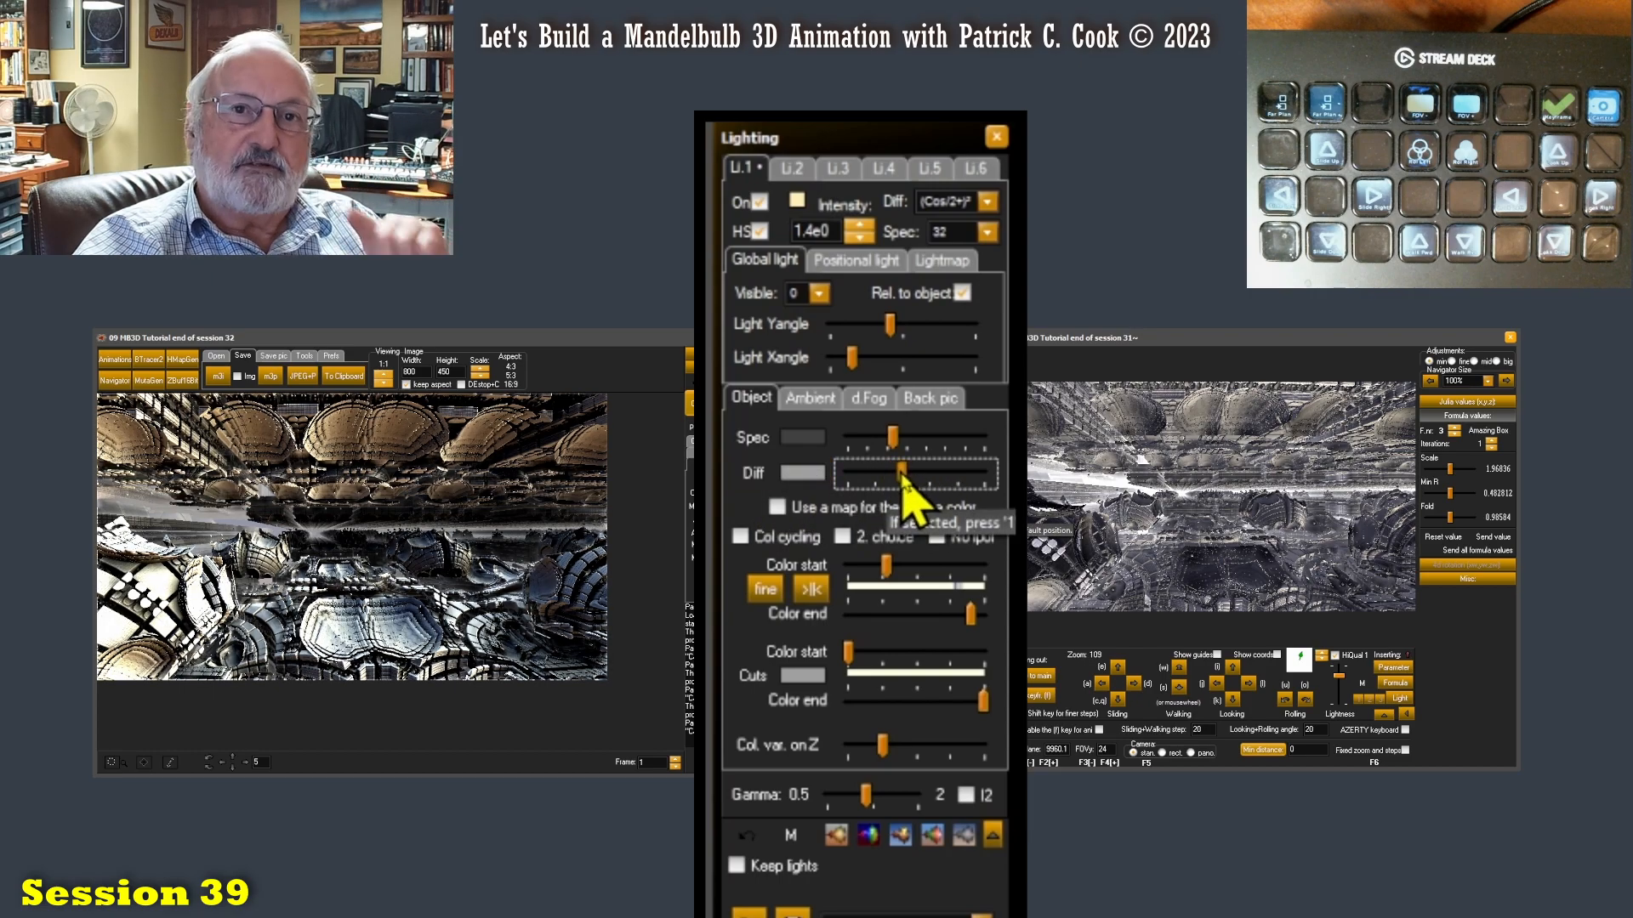
{"action": "left_click", "coordinate": [895, 437]}
{"action": "mouse_move", "coordinate": [897, 437]}
{"action": "left_mouse_down"}
{"action": "mouse_move", "coordinate": [865, 437]}
{"action": "mouse_move", "coordinate": [919, 436]}
{"action": "mouse_move", "coordinate": [884, 432]}
{"action": "left_mouse_up"}
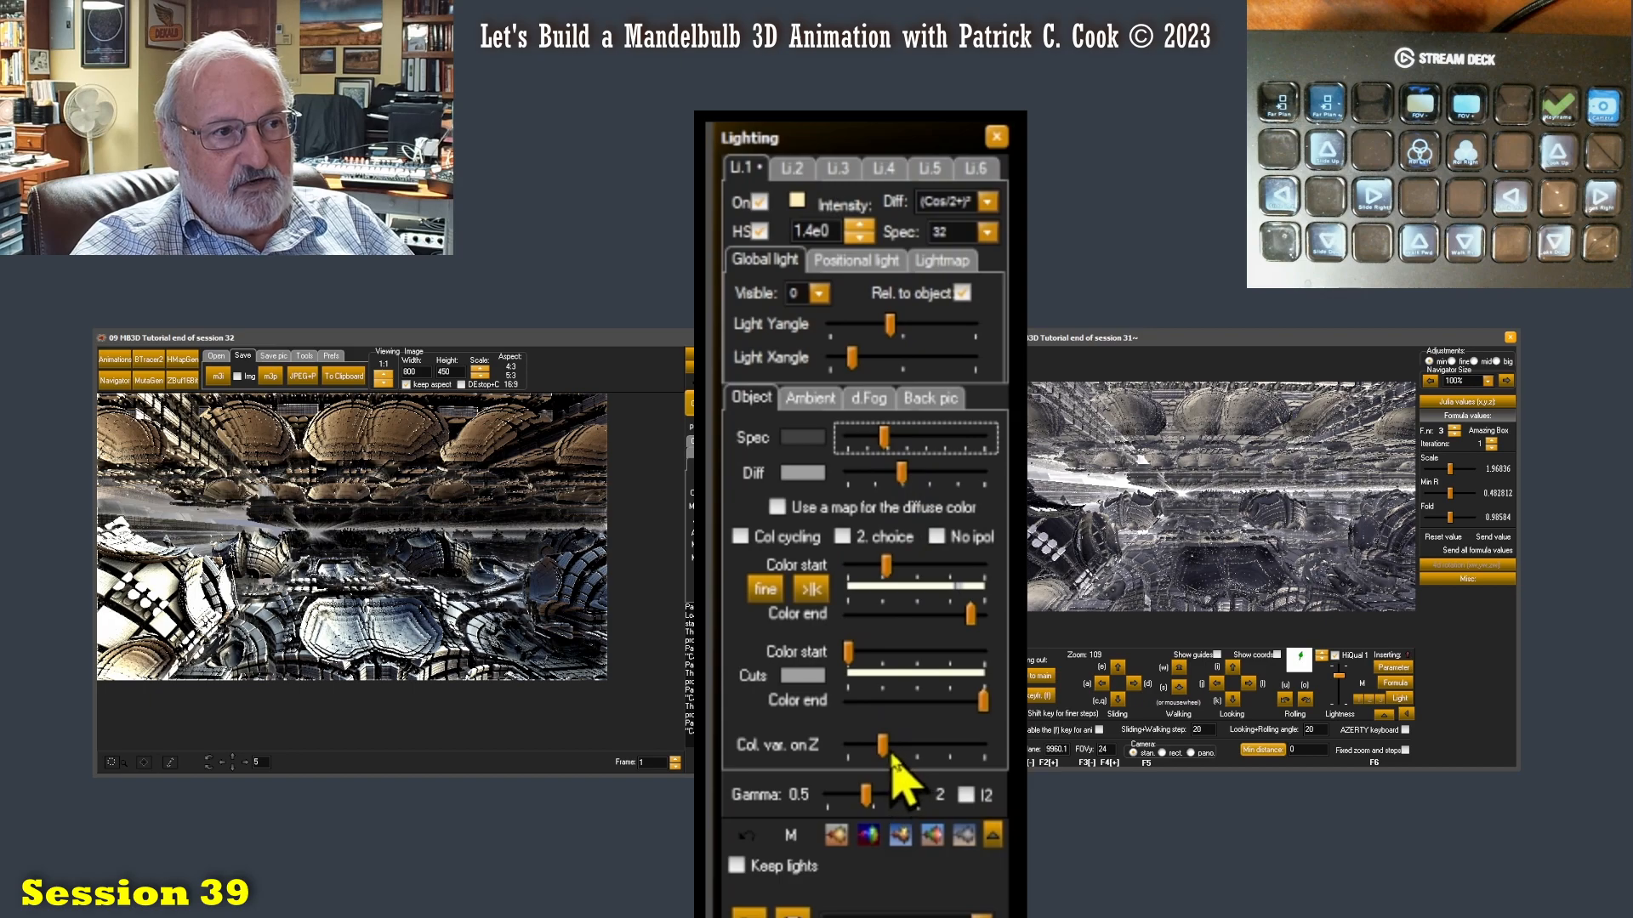
Try the gamma at its 0.5 minimum, settle on the middle of its range, and slightly raise the color variation on Z
{"action": "left_click_drag", "start_coordinate": [866, 796], "coordinate": [815, 801]}
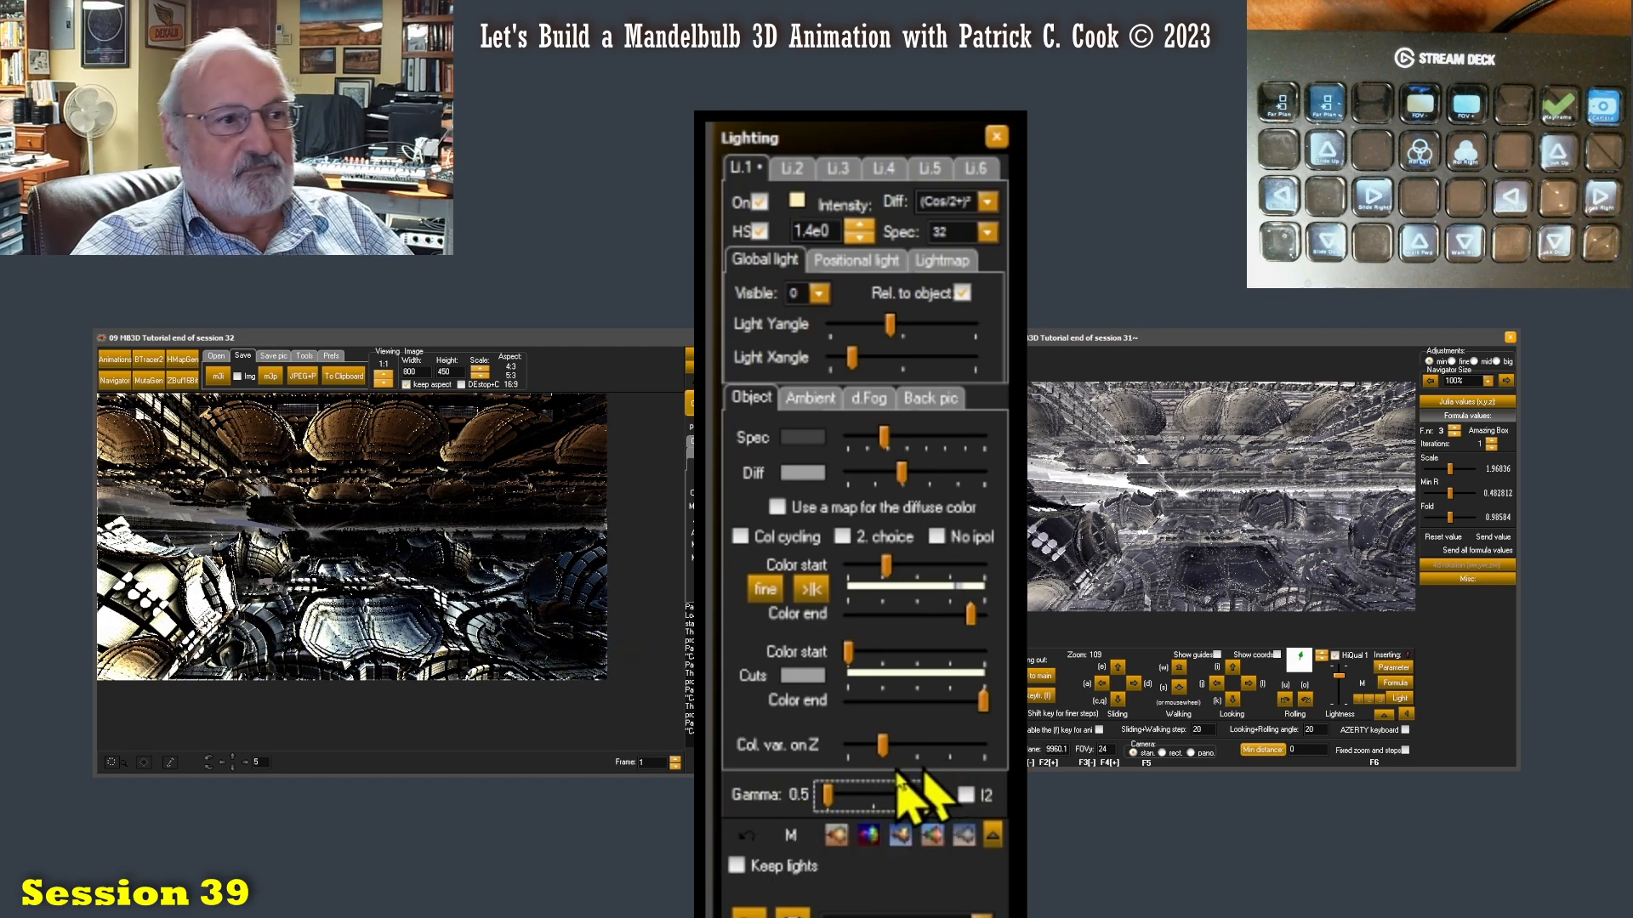
{"action": "left_click_drag", "start_coordinate": [829, 796], "coordinate": [864, 804]}
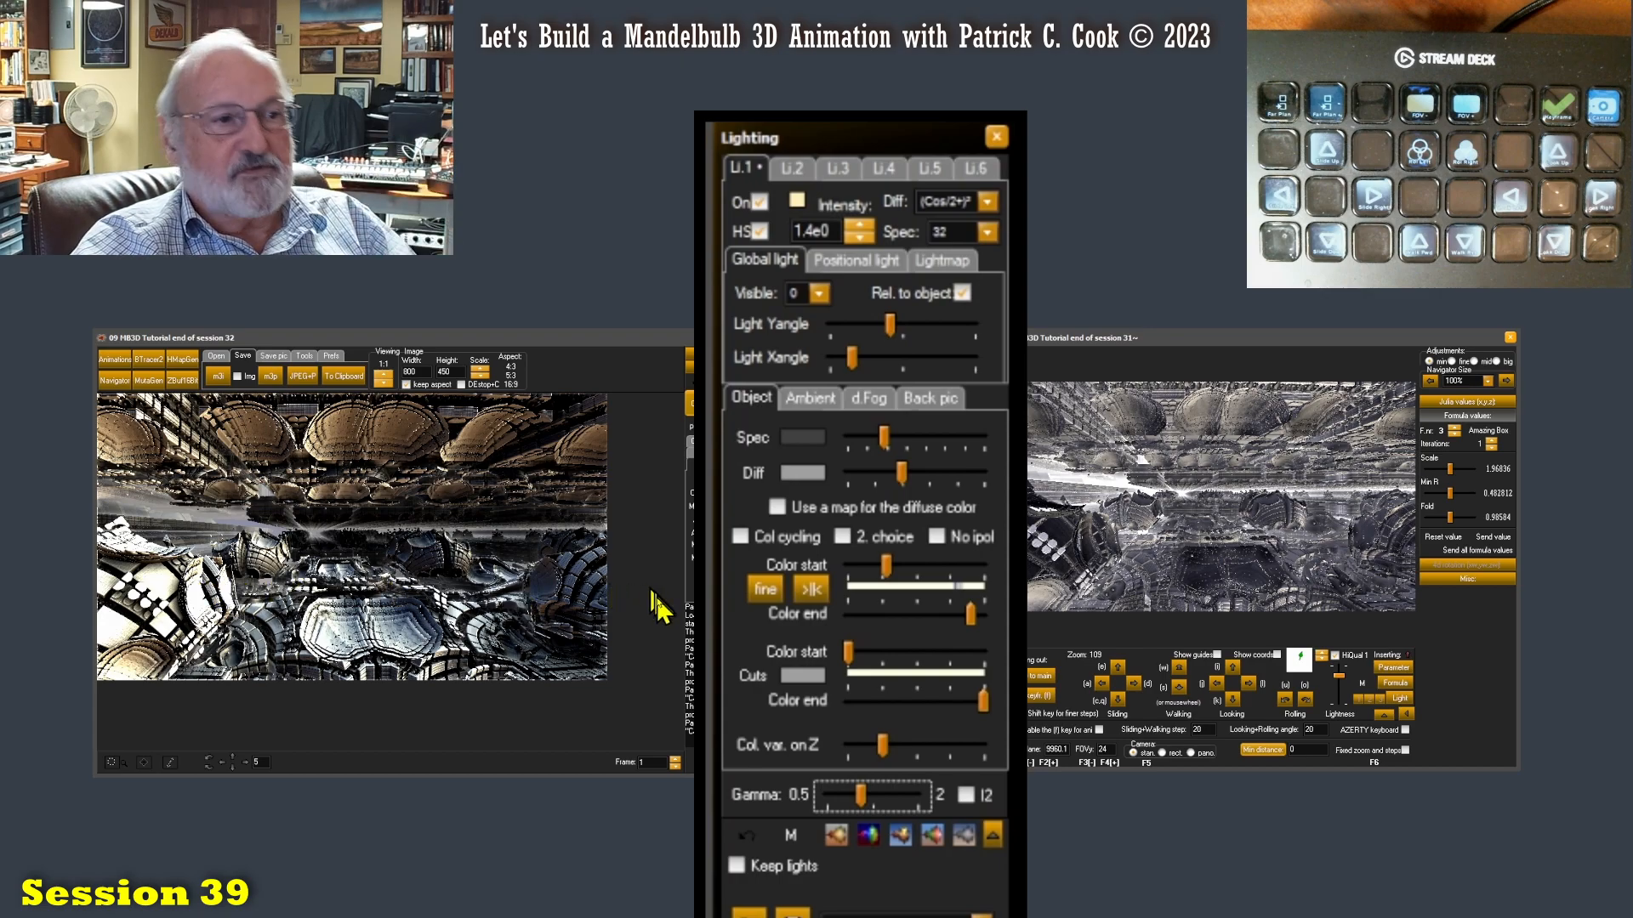
{"action": "left_click_drag", "start_coordinate": [881, 746], "coordinate": [877, 813]}
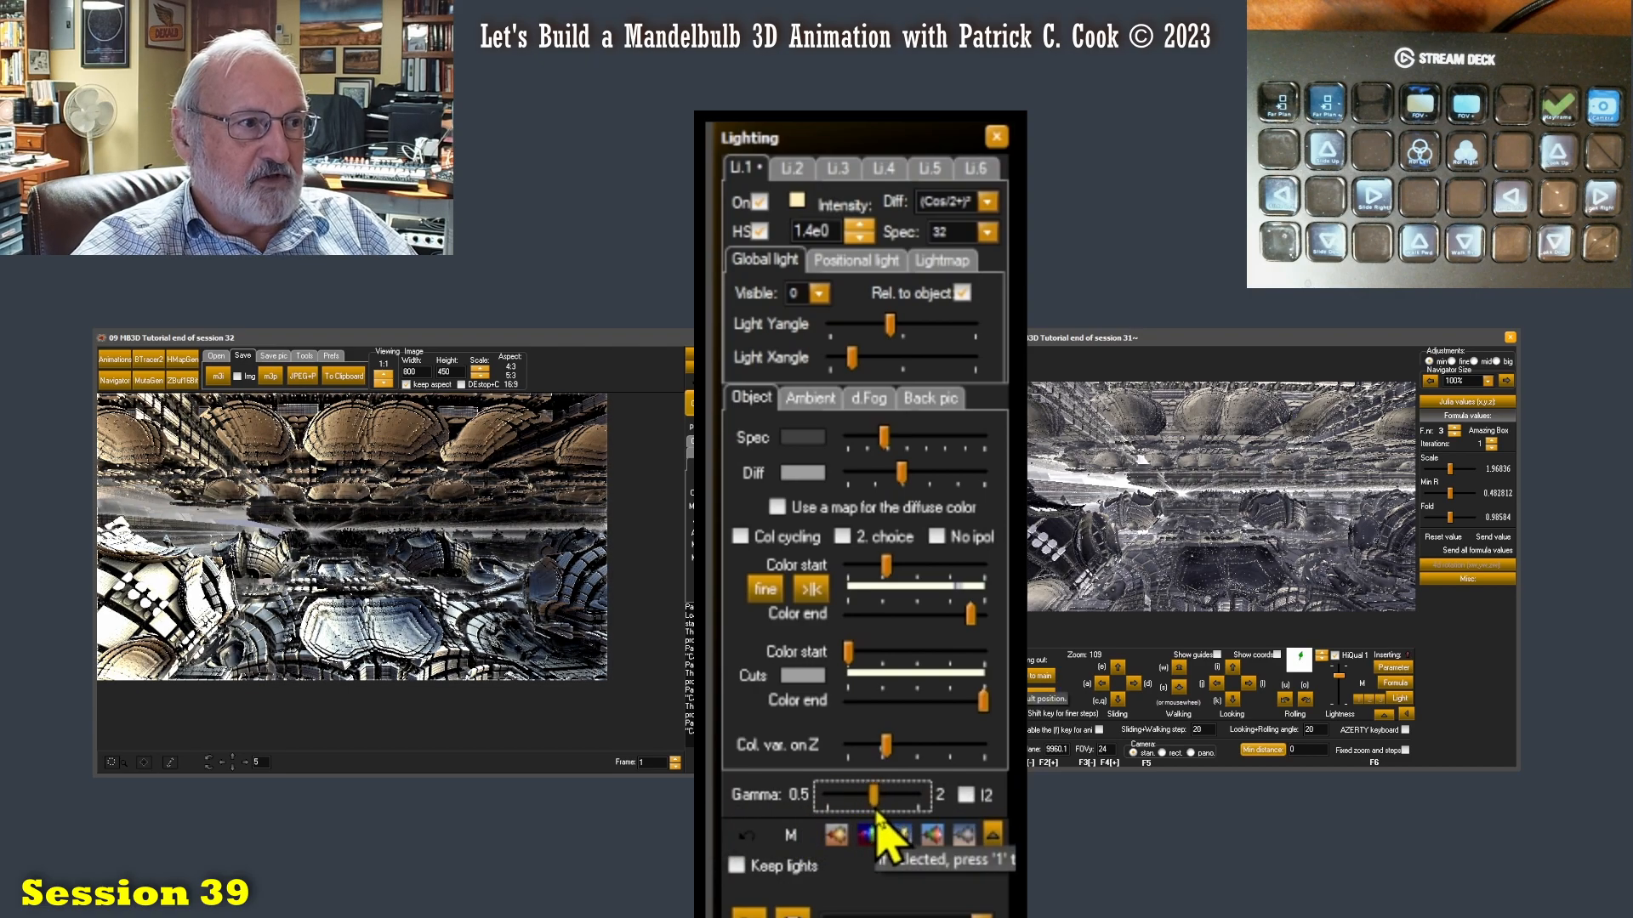